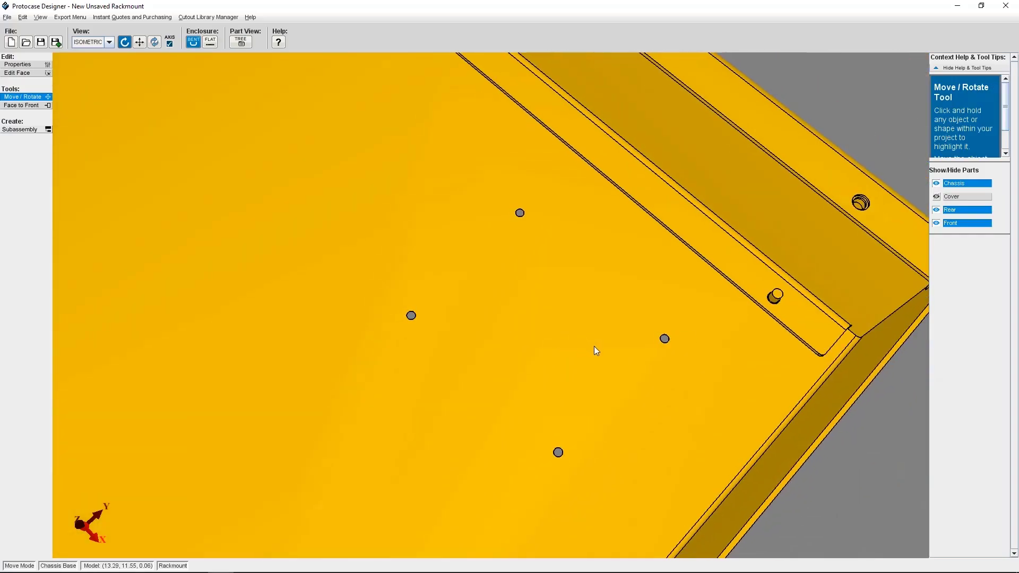
# Pan, zoom and orbit the finished chassis base to inspect its underside
pyautogui.moveTo(597, 346); pyautogui.dragTo(792, 380, button='middle')
pyautogui.scroll(-5, 744, 381)
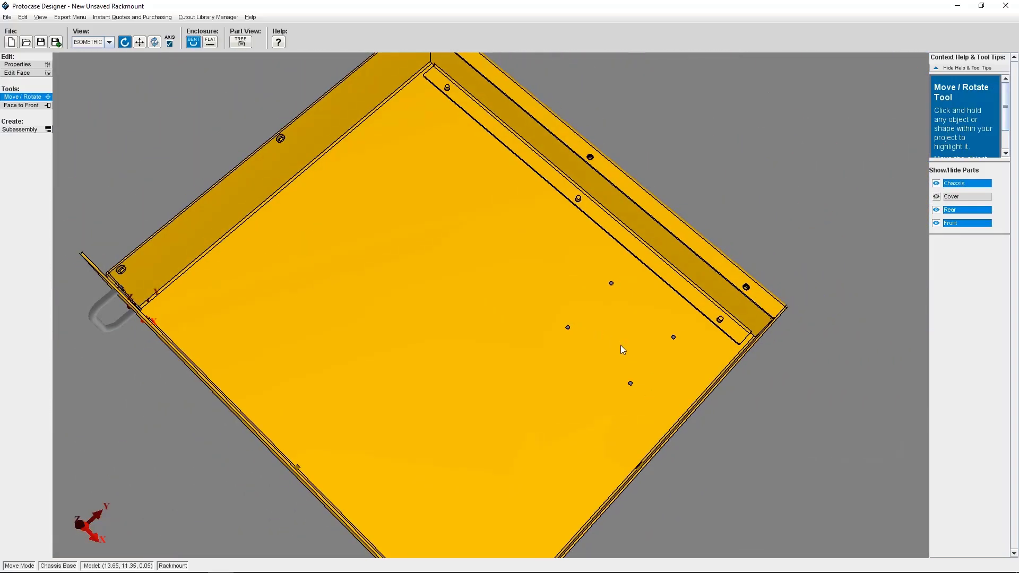
pyautogui.moveTo(622, 349); pyautogui.dragTo(726, 368, button='right')
pyautogui.scroll(3, 726, 368)
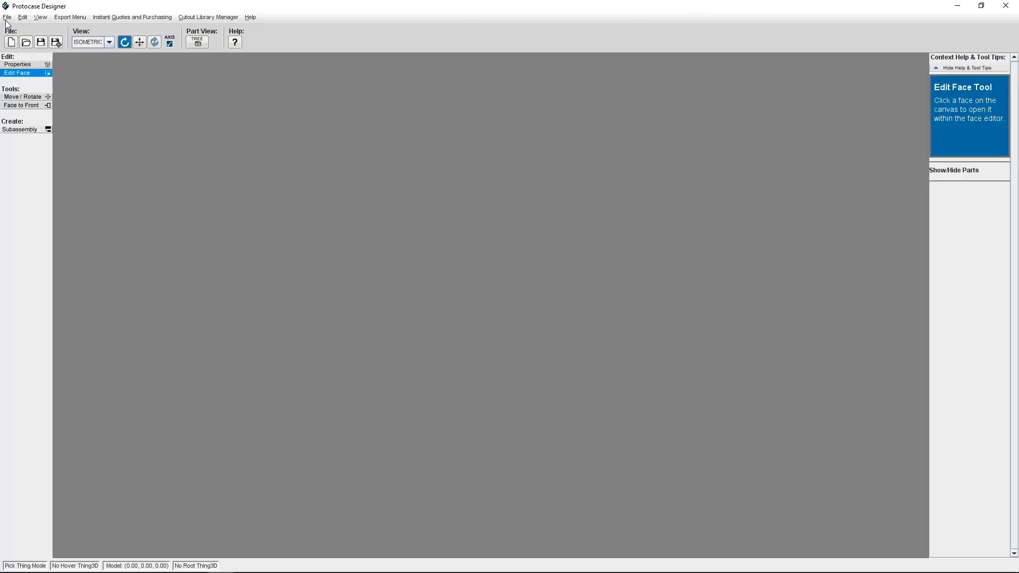
# Start a new assembly from the plain Rackmount template under Rackmount Enclosures
pyautogui.click(7, 17)
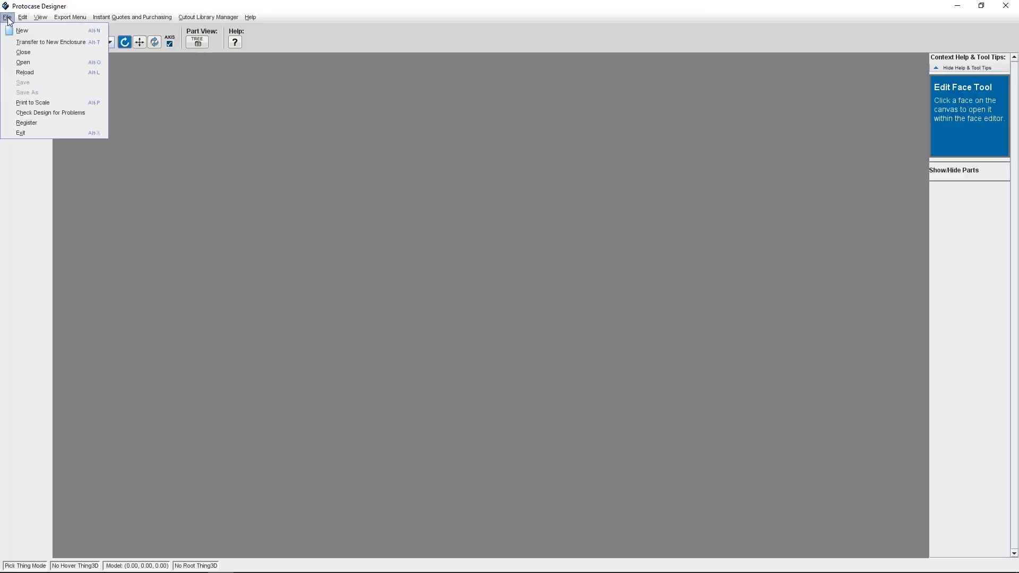
pyautogui.click(16, 31)
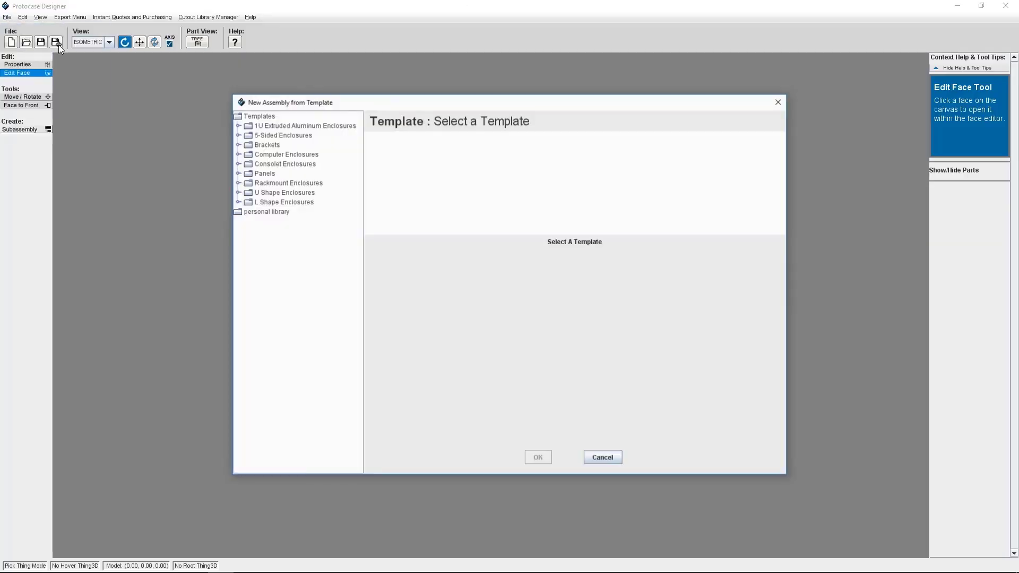
pyautogui.doubleClick(288, 183)
pyautogui.click(293, 214)
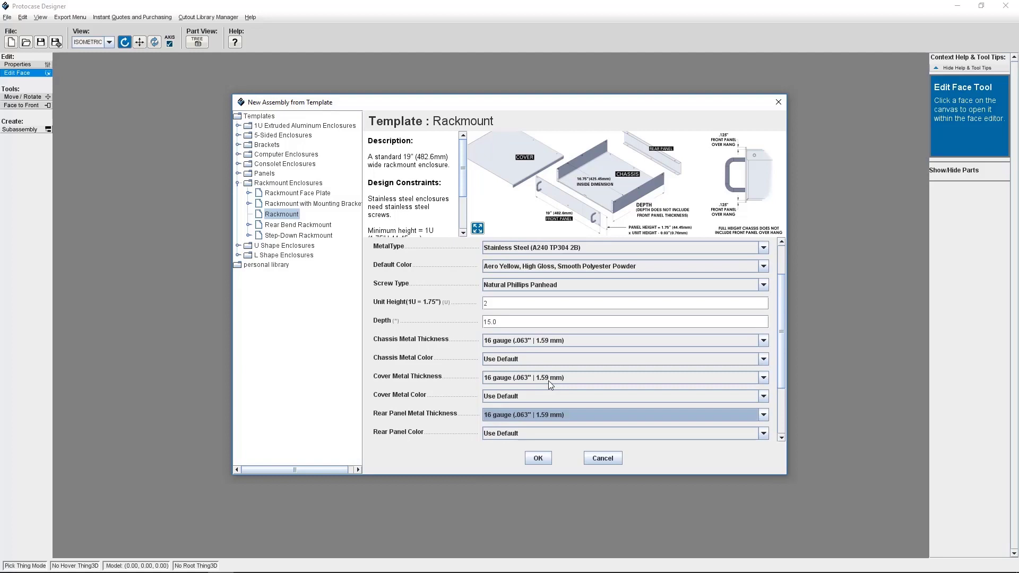
# Set Screw Type to Stainless Phillips Flathead and create the 2U, 15-deep enclosure
pyautogui.scroll(1, 549, 380)
pyautogui.click(536, 301)
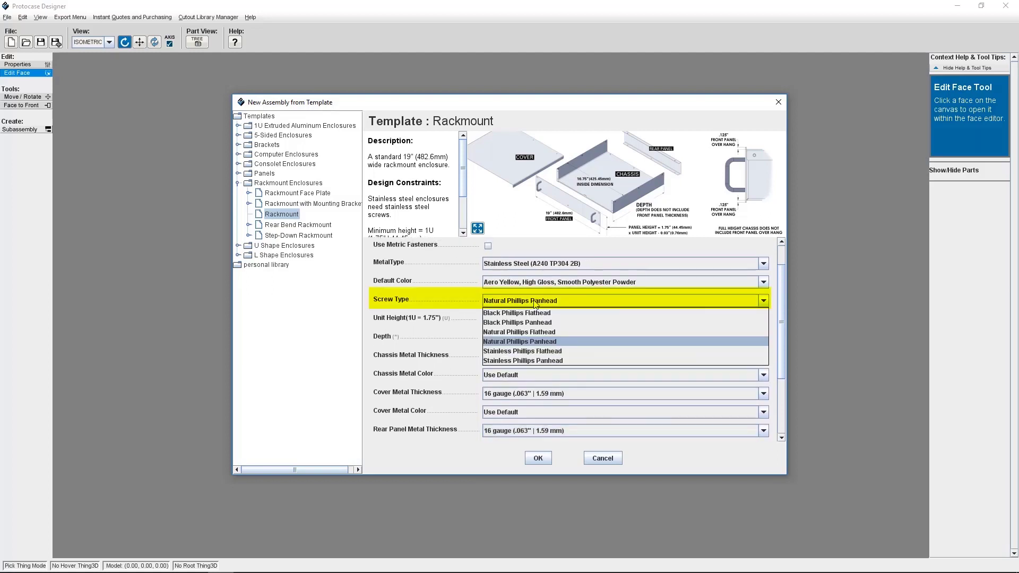
pyautogui.click(527, 353)
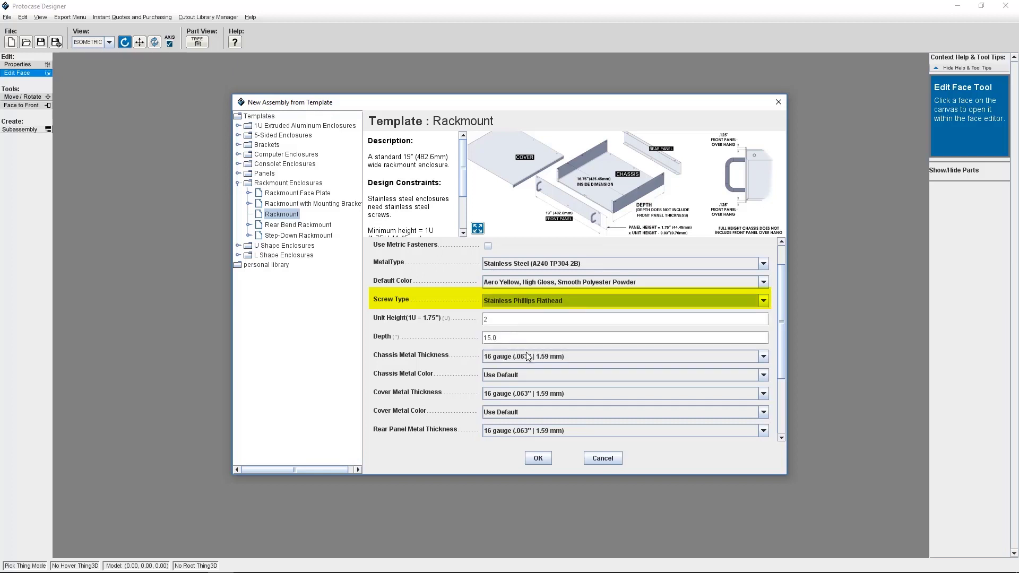
pyautogui.moveTo(779, 314); pyautogui.dragTo(785, 292)
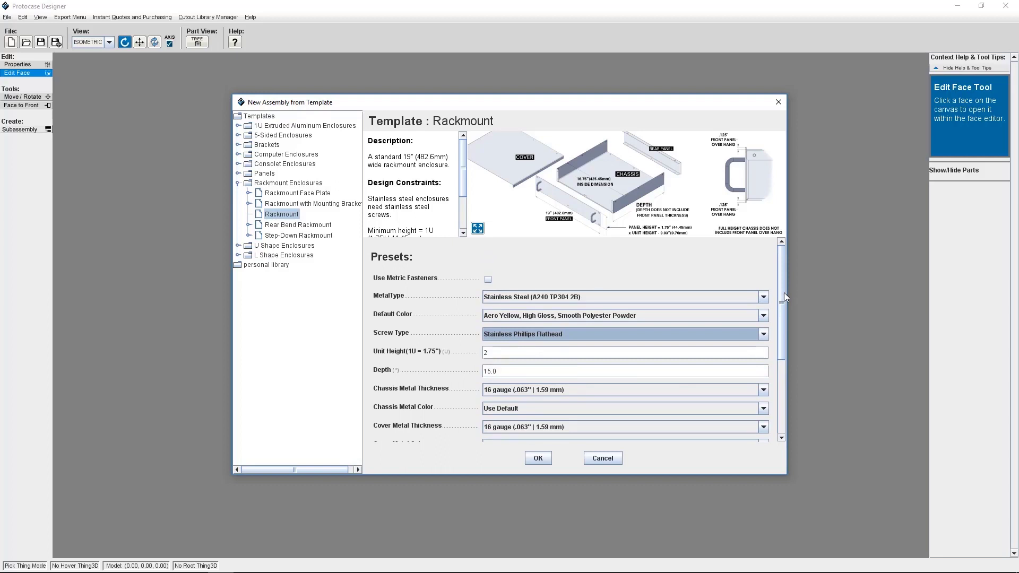
pyautogui.moveTo(784, 292); pyautogui.dragTo(781, 368)
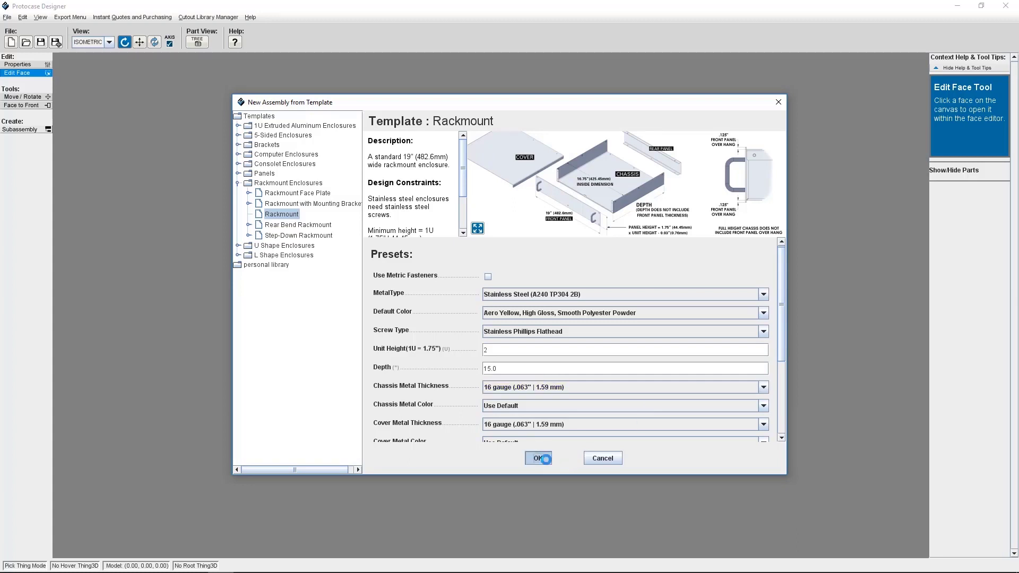
pyautogui.click(545, 458)
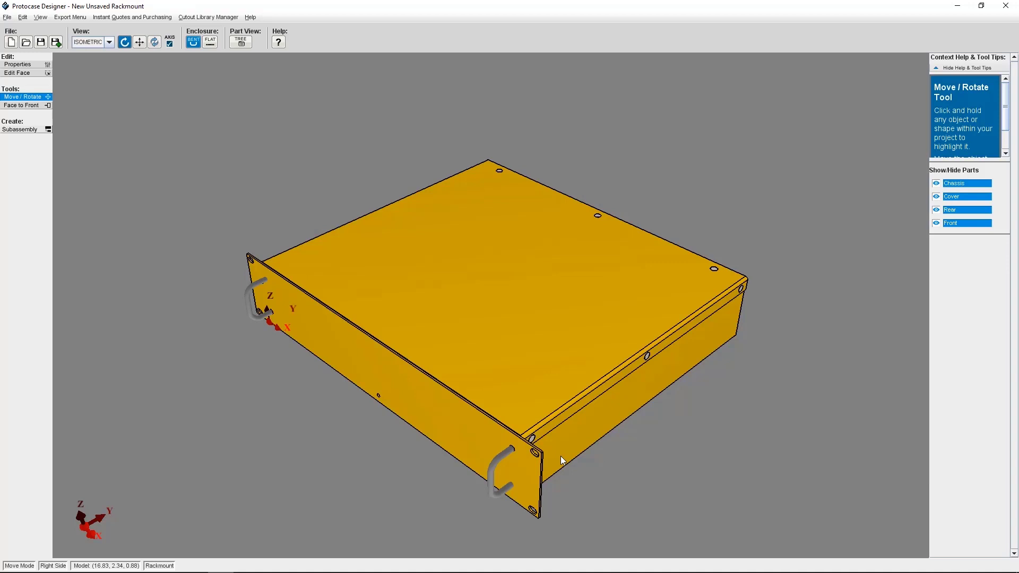
pyautogui.moveTo(563, 460); pyautogui.dragTo(559, 436)
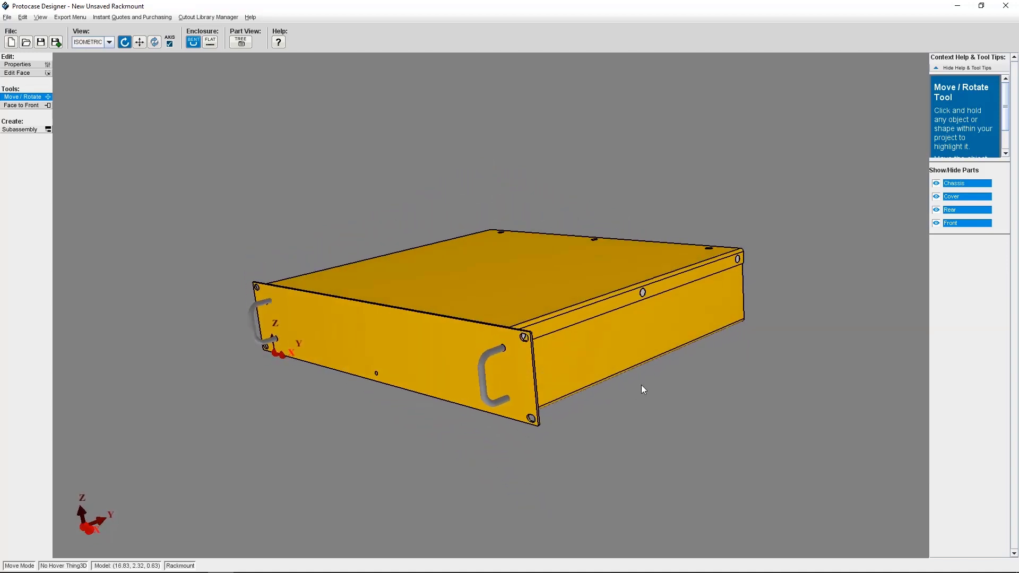
pyautogui.scroll(6, 641, 384)
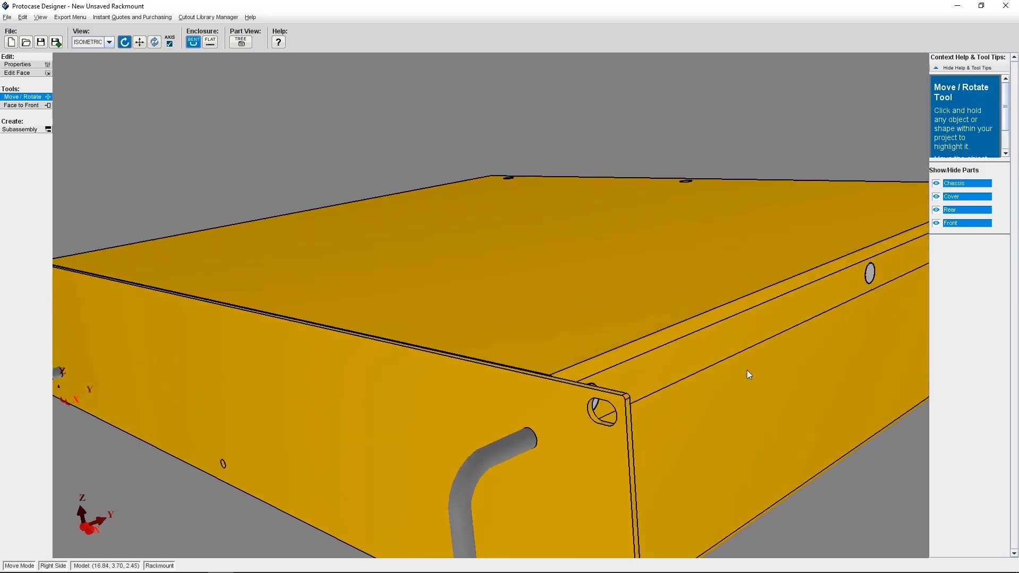
pyautogui.moveTo(747, 371); pyautogui.dragTo(590, 434)
pyautogui.scroll(-10, 590, 435)
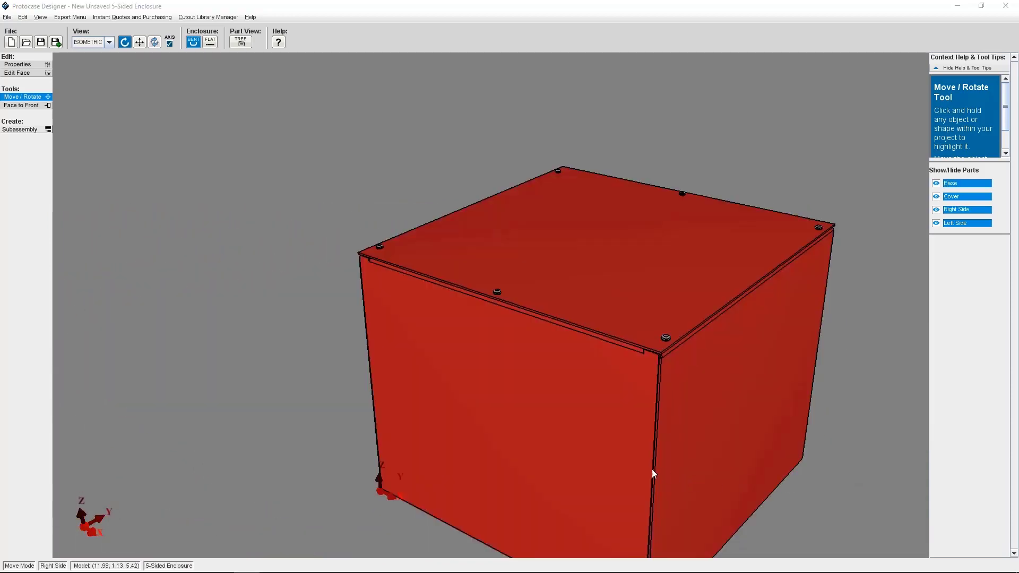
pyautogui.scroll(8, 620, 473)
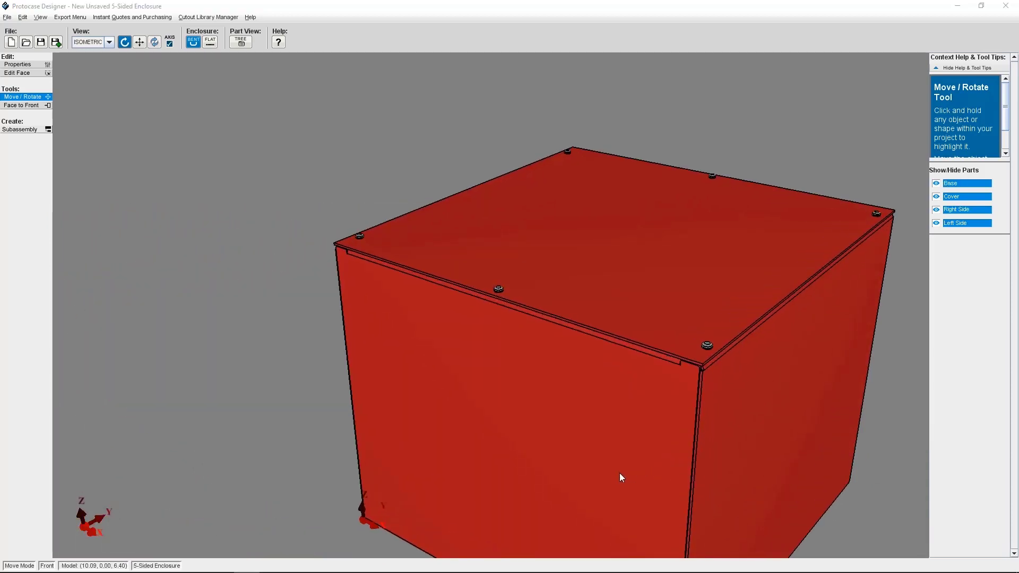
pyautogui.moveTo(512, 406); pyautogui.dragTo(284, 334)
pyautogui.moveTo(485, 377); pyautogui.dragTo(475, 381)
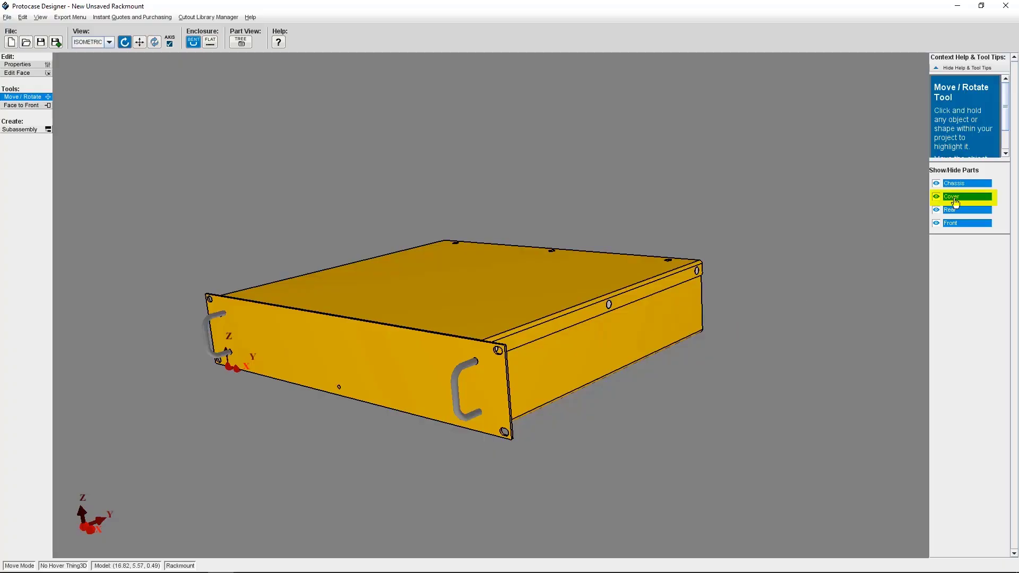
# Hide the cover, orbit the view into the open chassis, and choose Edit Face
pyautogui.click(953, 197)
pyautogui.moveTo(552, 340); pyautogui.dragTo(568, 381, button='right')
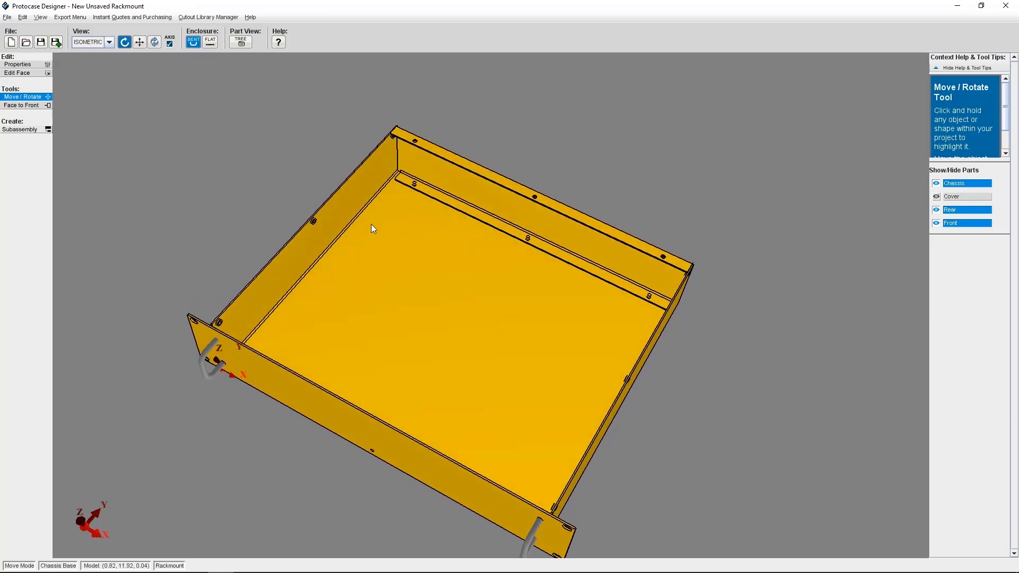
pyautogui.moveTo(583, 441); pyautogui.dragTo(578, 329, button='right')
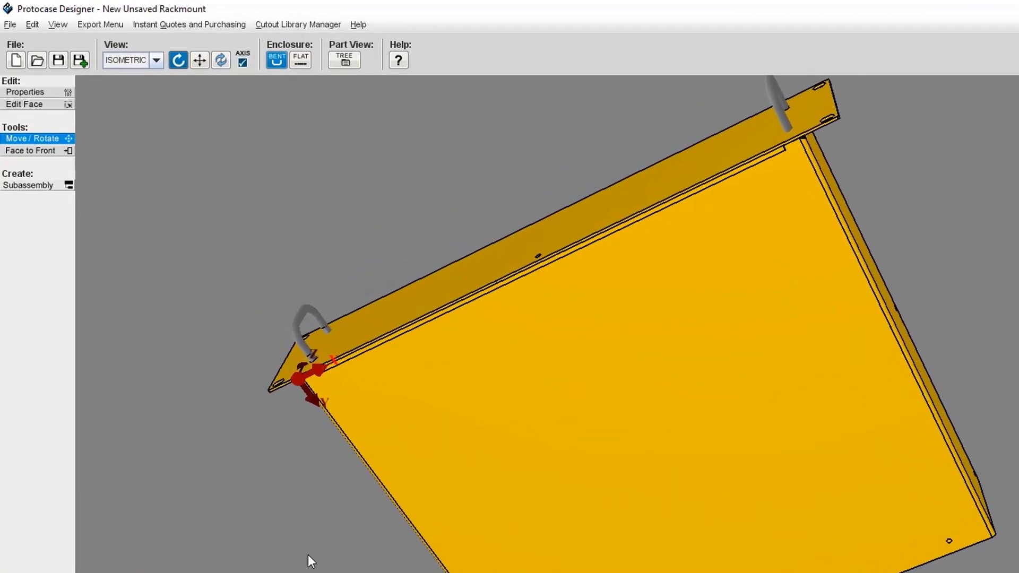
pyautogui.click(42, 105)
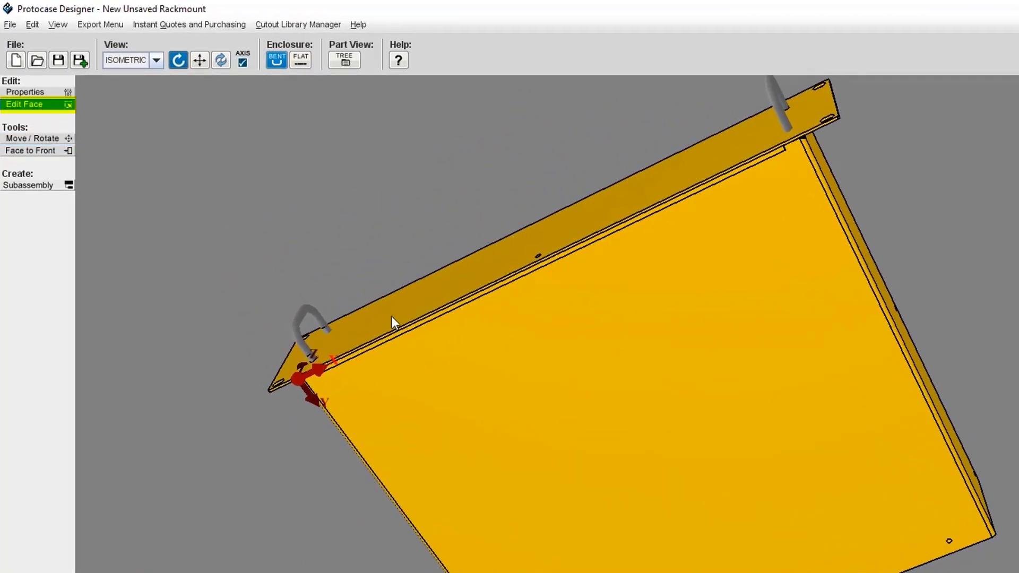
# Open the chassis base in a maximized Face Editor with the grid shown
pyautogui.click(588, 211)
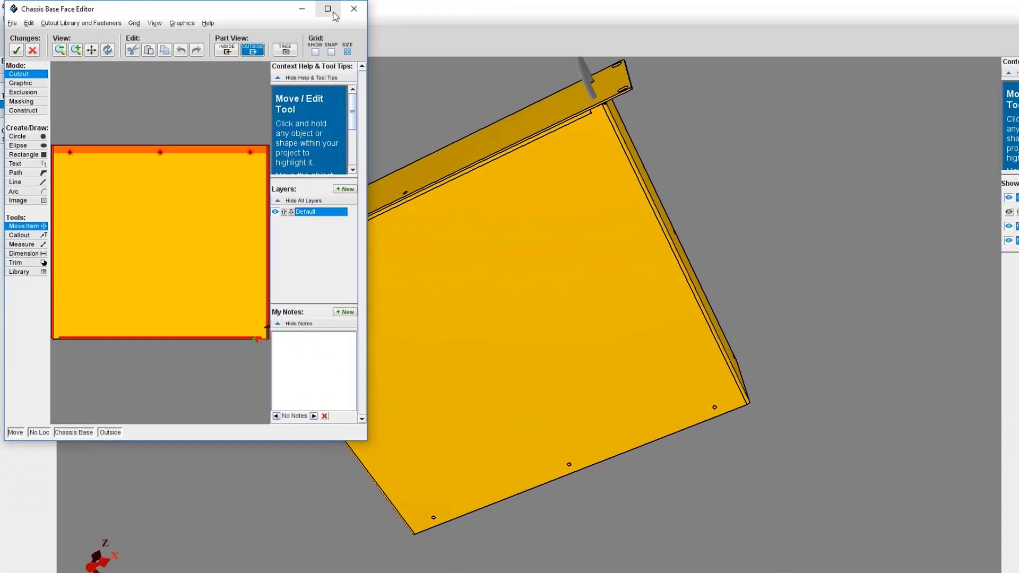
pyautogui.click(321, 9)
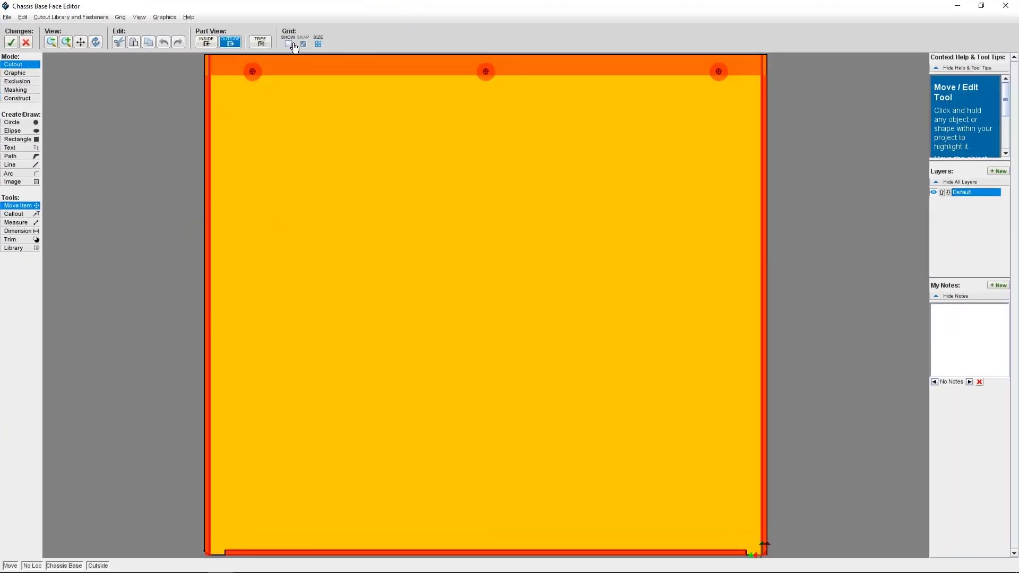
pyautogui.click(288, 43)
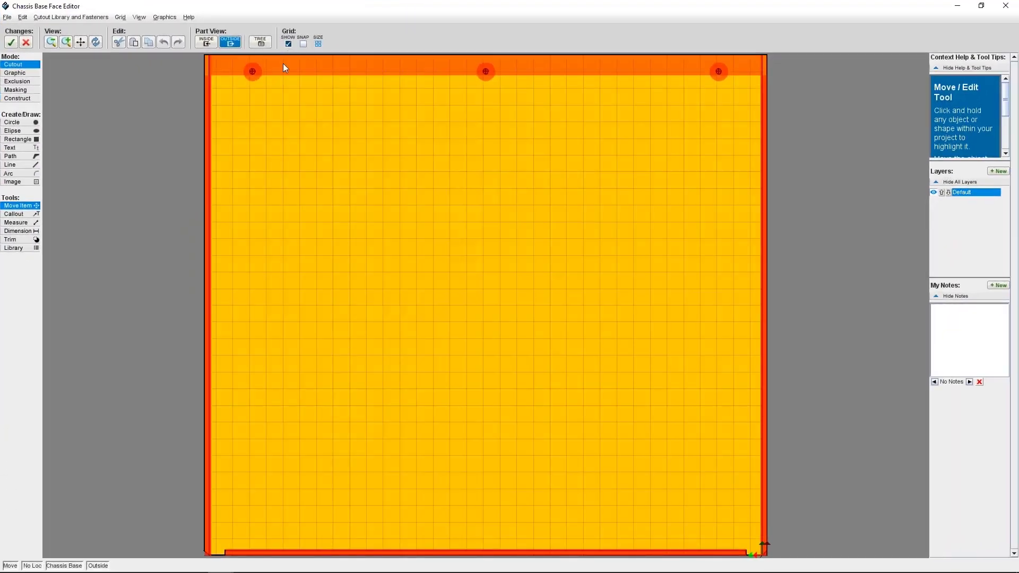
pyautogui.scroll(3, 290, 138)
pyautogui.scroll(2, 295, 180)
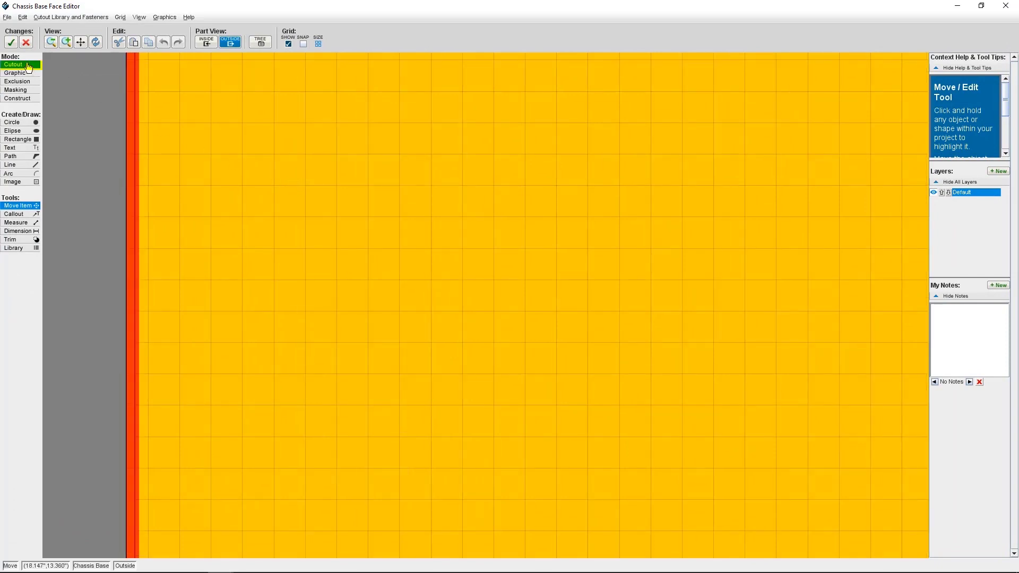
# Draw a 0.084 cutout circle at 14.615, 12.820 near the base's top edge
pyautogui.click(16, 122)
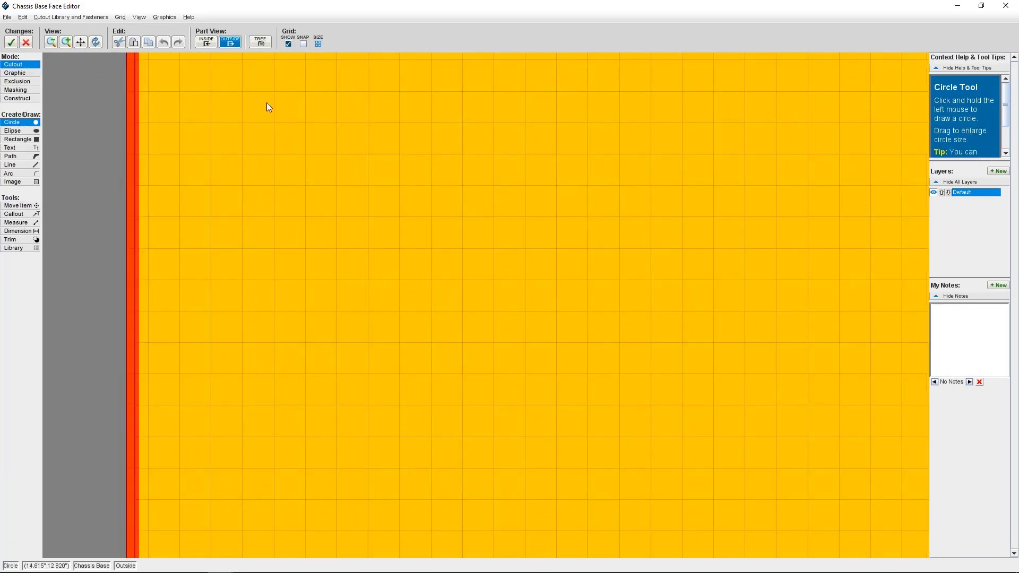
pyautogui.moveTo(267, 103); pyautogui.dragTo(268, 104)
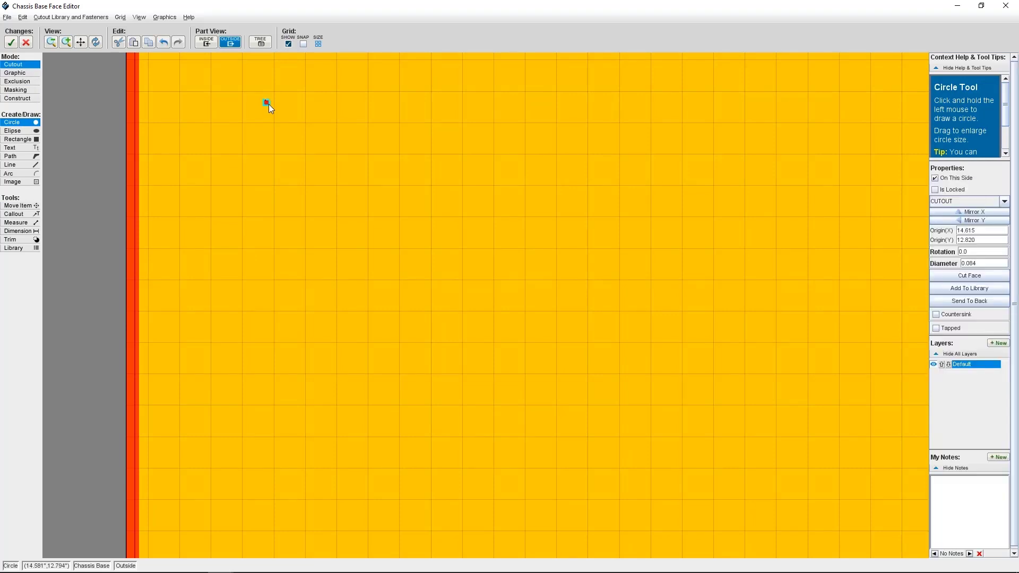
pyautogui.scroll(2, 286, 123)
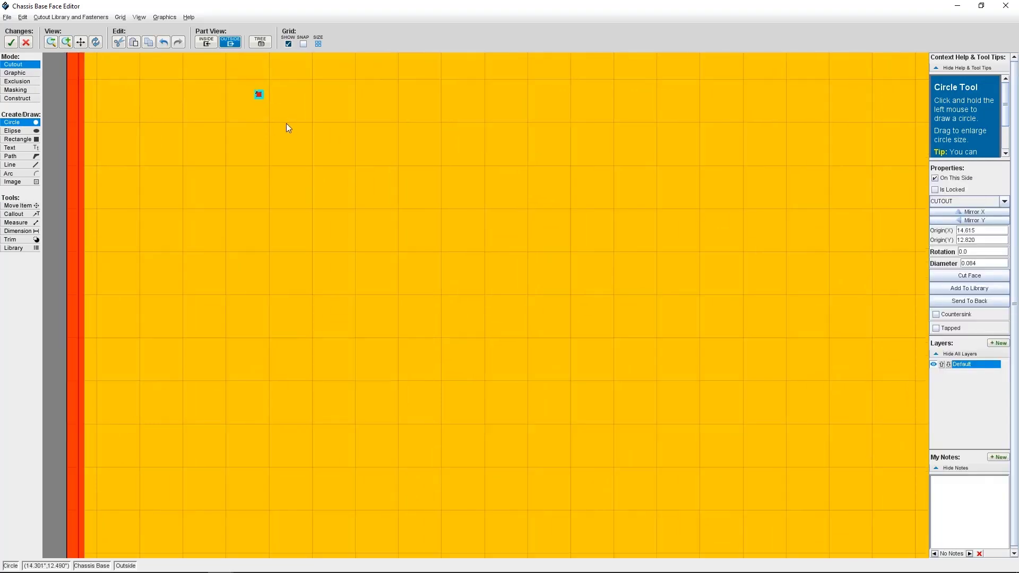
pyautogui.scroll(1, 288, 132)
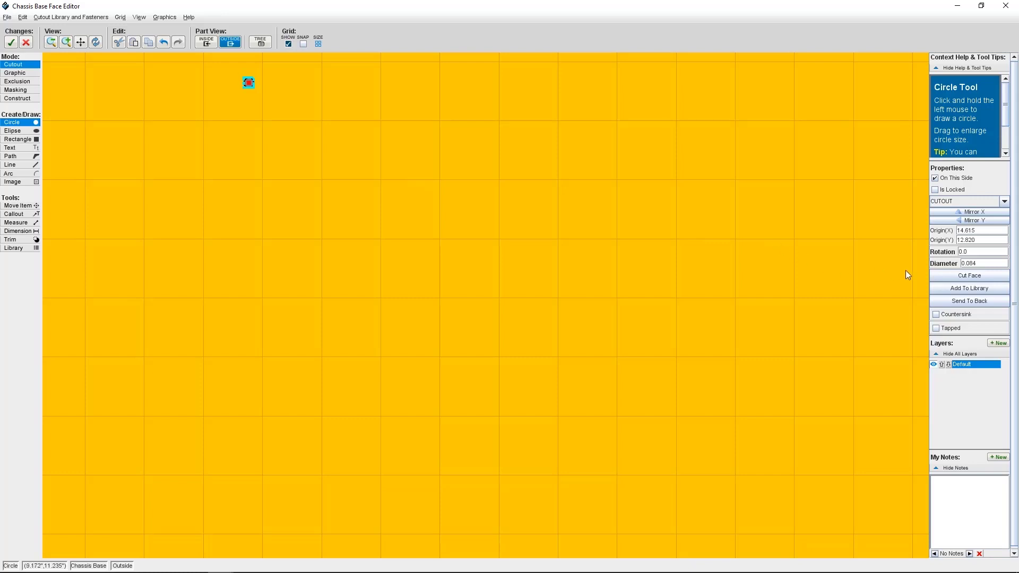
# Set the circle's diameter to 0.1 and mark it as countersunk
pyautogui.click(982, 261)
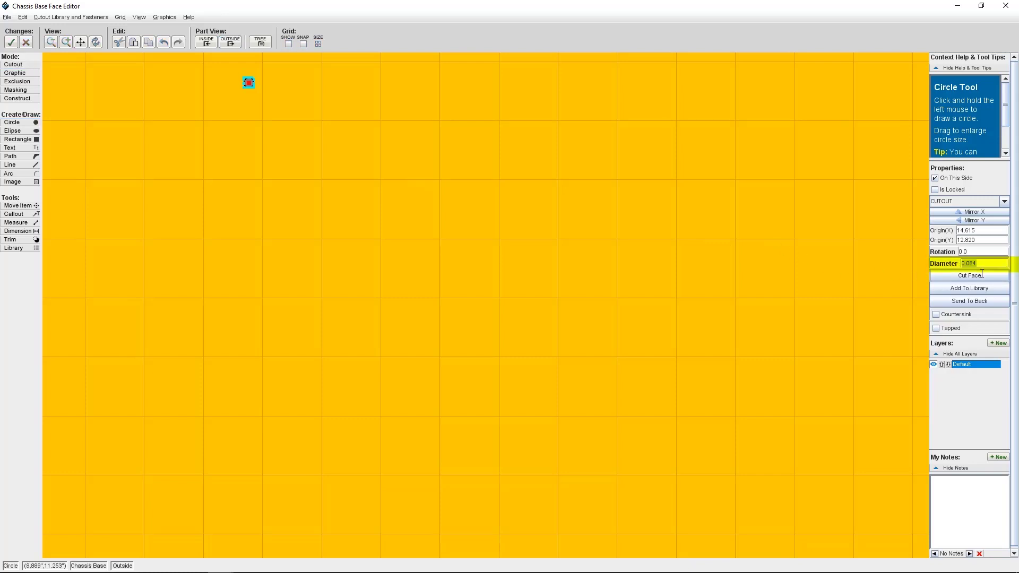
pyautogui.press('BackSpace')
pyautogui.press('BackSpace')
pyautogui.press('BackSpace')
pyautogui.press('BackSpace')
pyautogui.press('BackSpace')
pyautogui.write('0.1')
pyautogui.press('Return')
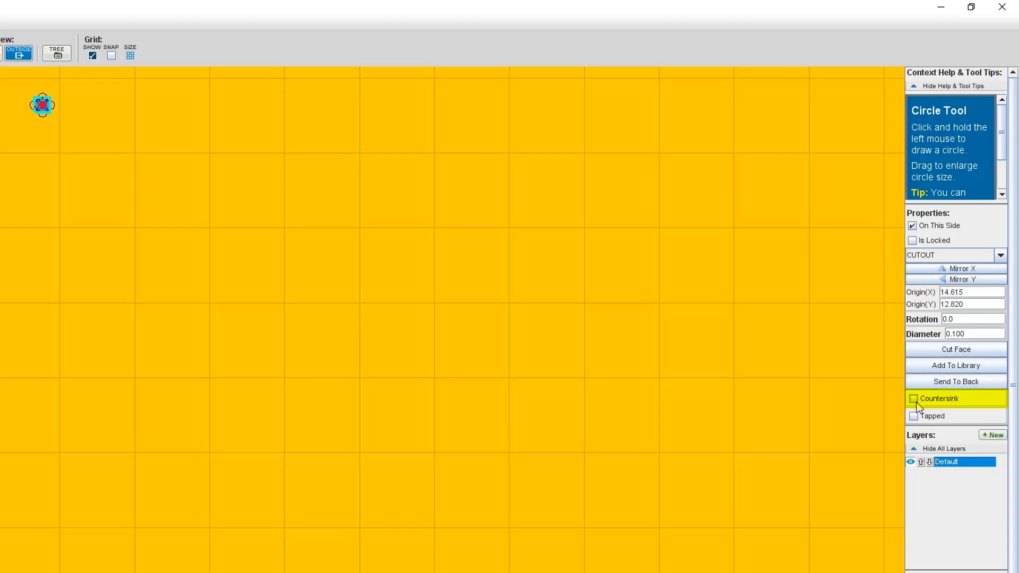
pyautogui.click(918, 405)
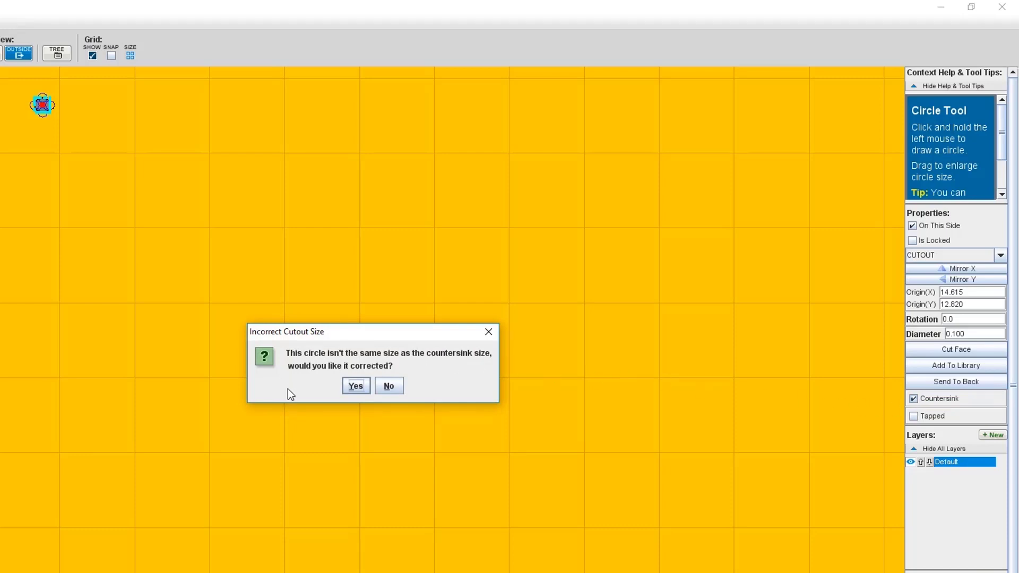
# Accept the size correction, making the hole a 0.334 82° #10 countersink
pyautogui.click(354, 386)
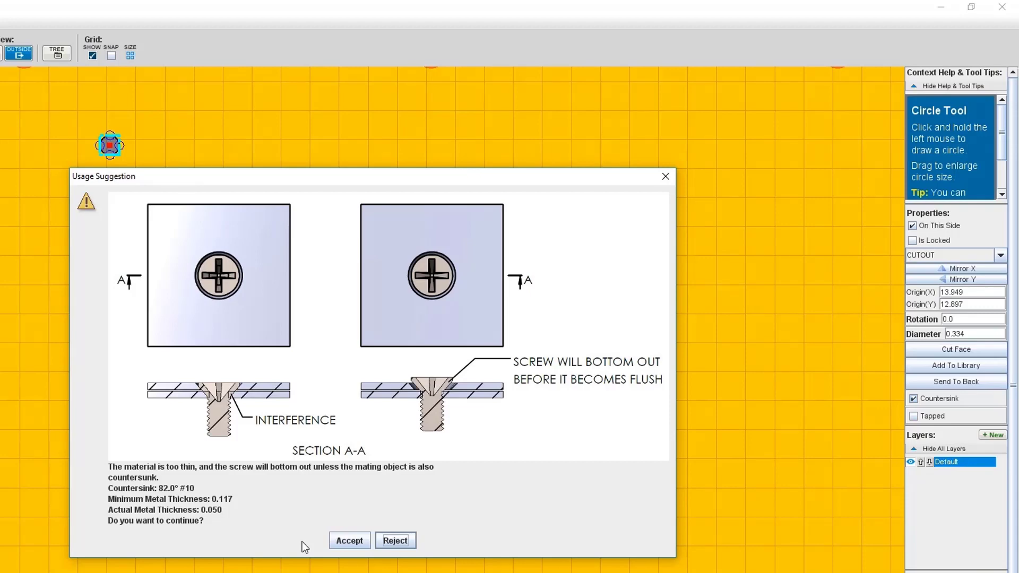
# Reject the #10 countersink, accept the face edits, and open Edit Enclosure Properties
pyautogui.click(395, 540)
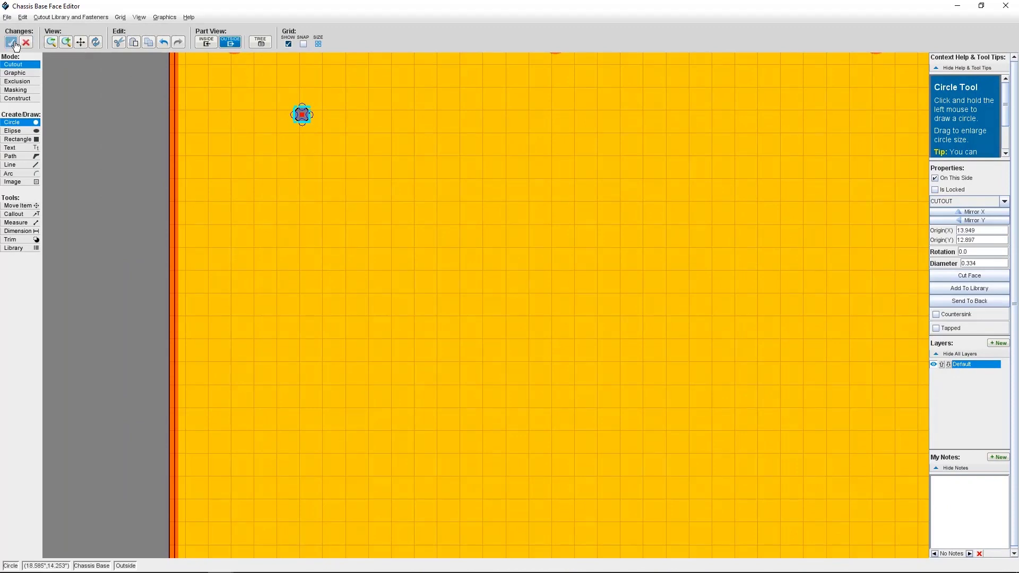
pyautogui.click(12, 42)
pyautogui.click(24, 17)
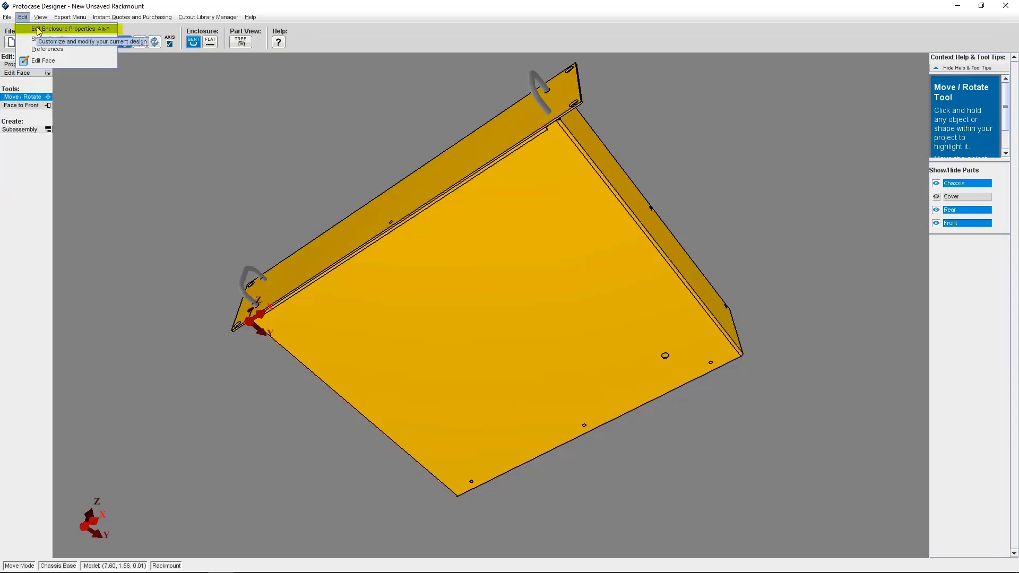
pyautogui.click(38, 30)
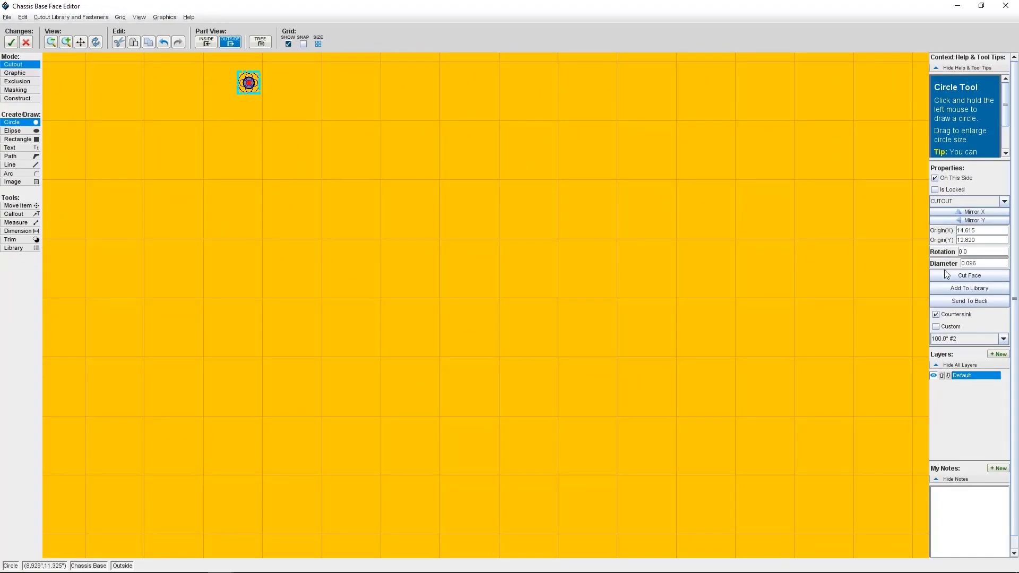
# Choose the 90.0° #M3 countersink, enlarging the hole to 0.134 diameter
pyautogui.click(974, 342)
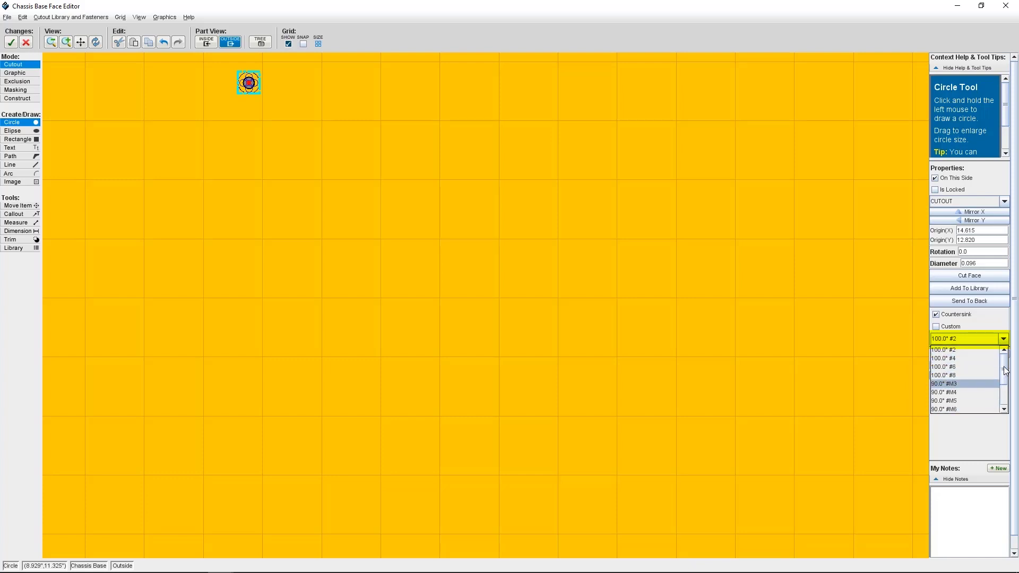
pyautogui.moveTo(1006, 371); pyautogui.dragTo(1007, 393)
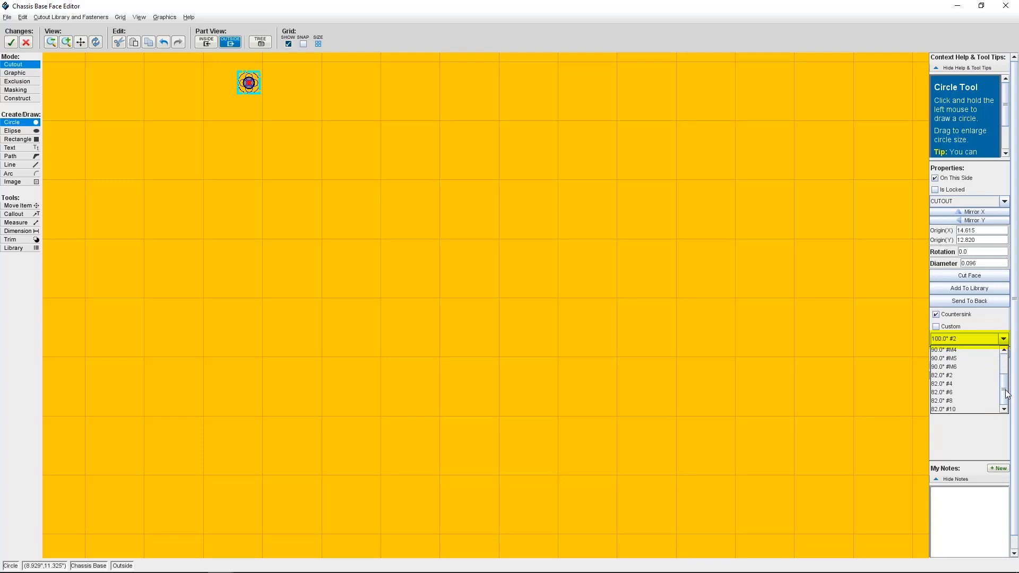
pyautogui.scroll(2, 1007, 394)
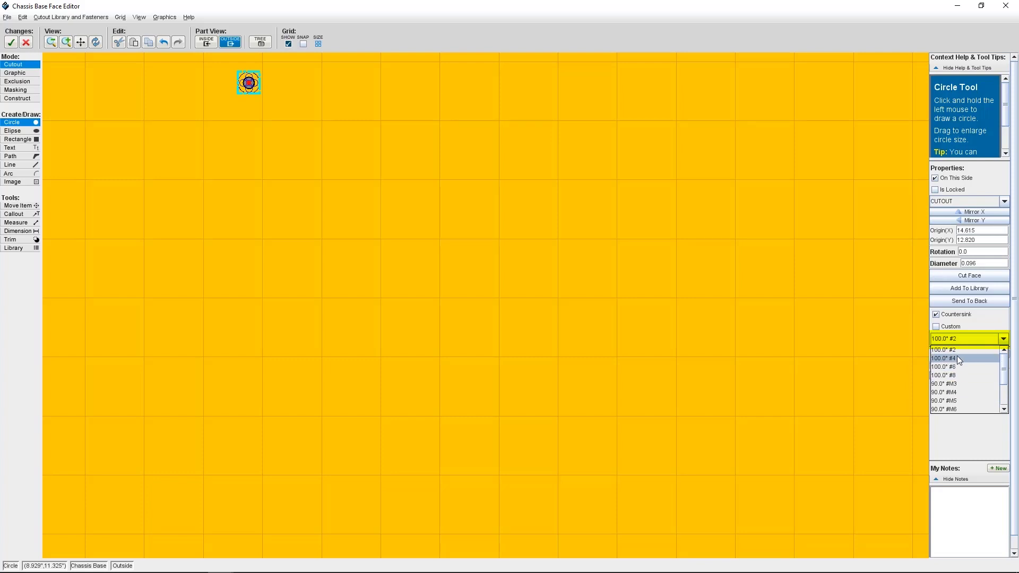
pyautogui.click(967, 383)
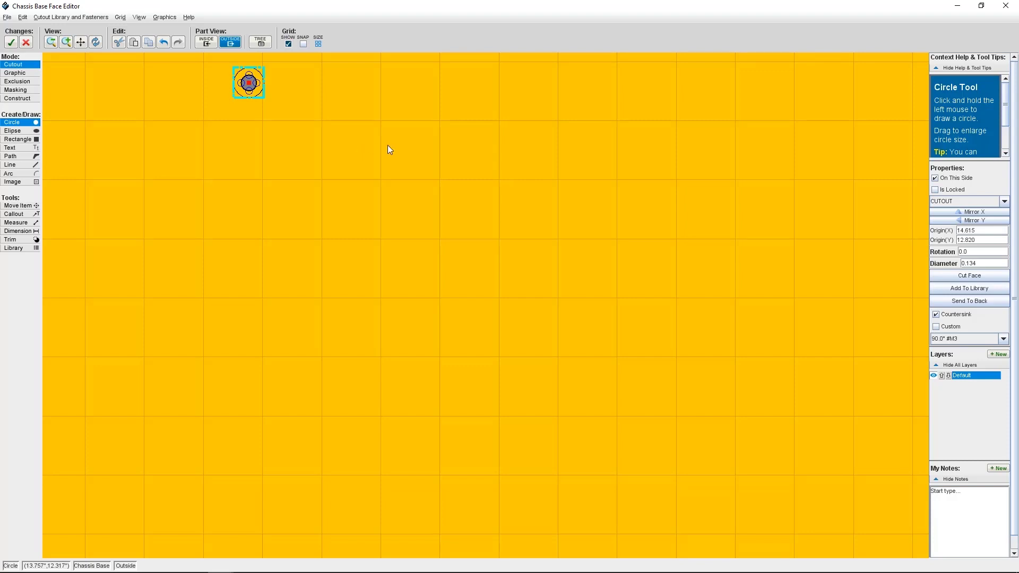
pyautogui.click(937, 327)
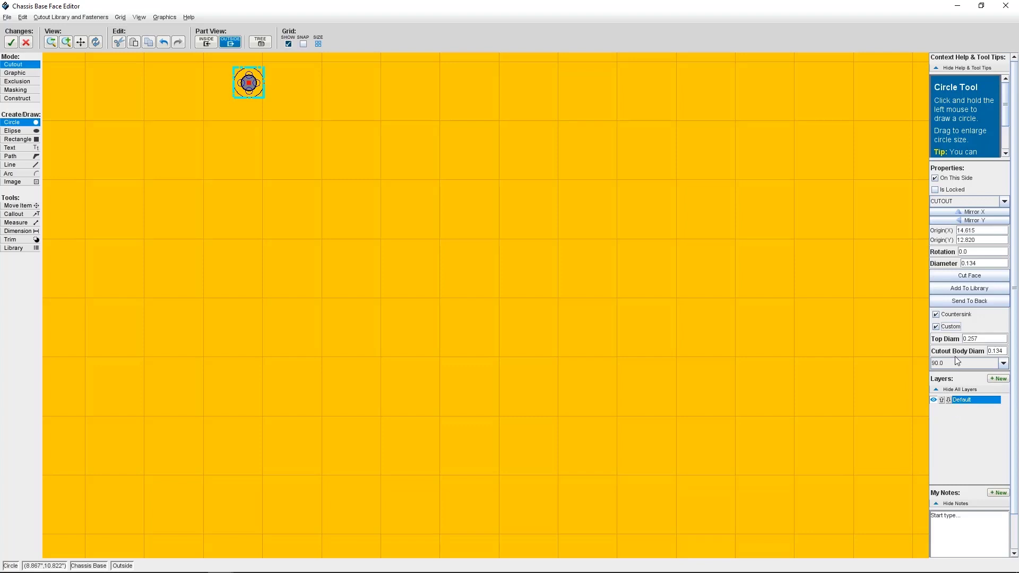
pyautogui.click(951, 328)
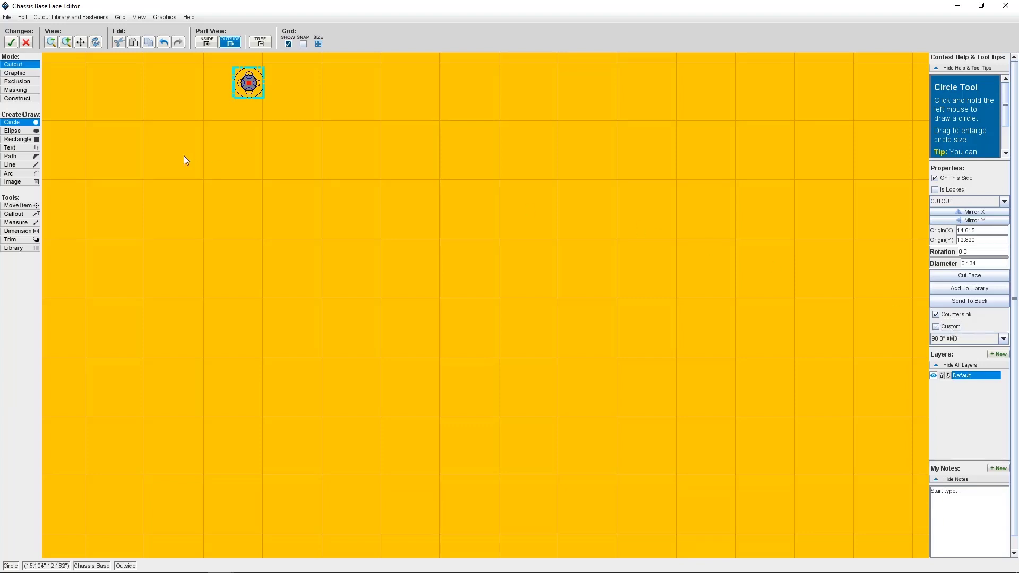
# Paste a copy of cutout A and place it as hole B at 12.010, 12.807
pyautogui.click(16, 207)
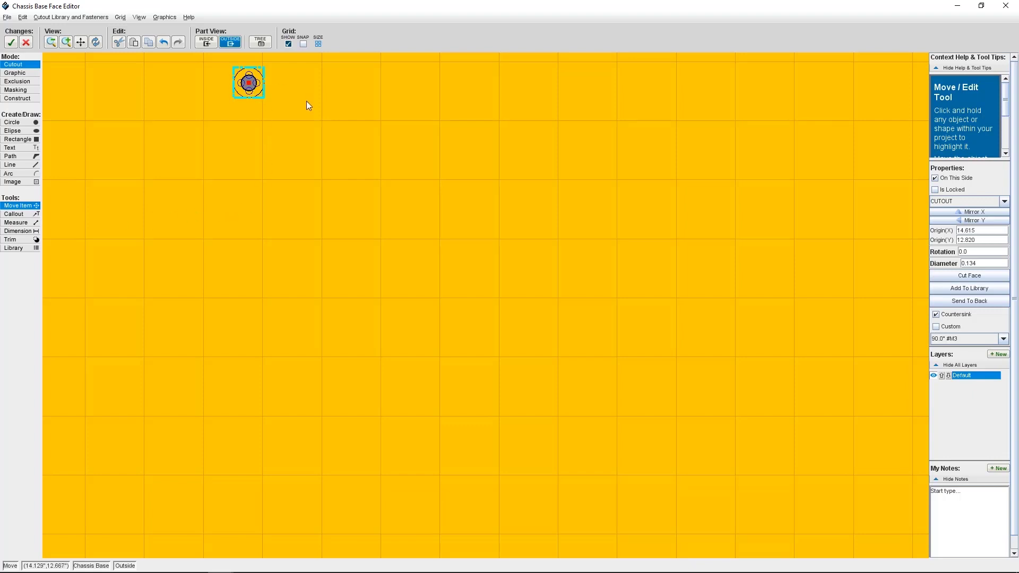
pyautogui.hotkey('ctrl', 'v')
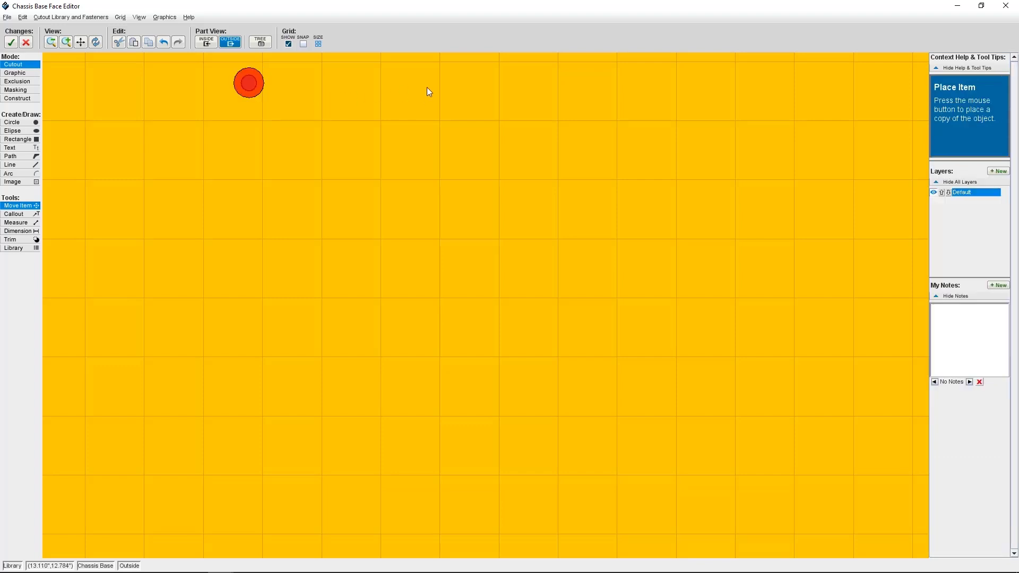
pyautogui.click(559, 89)
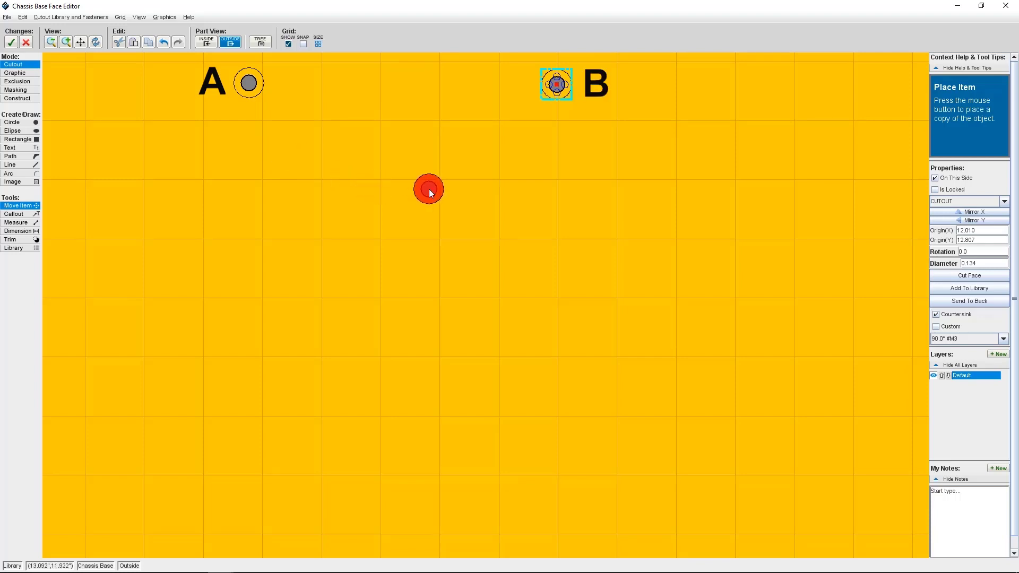
pyautogui.press('Escape')
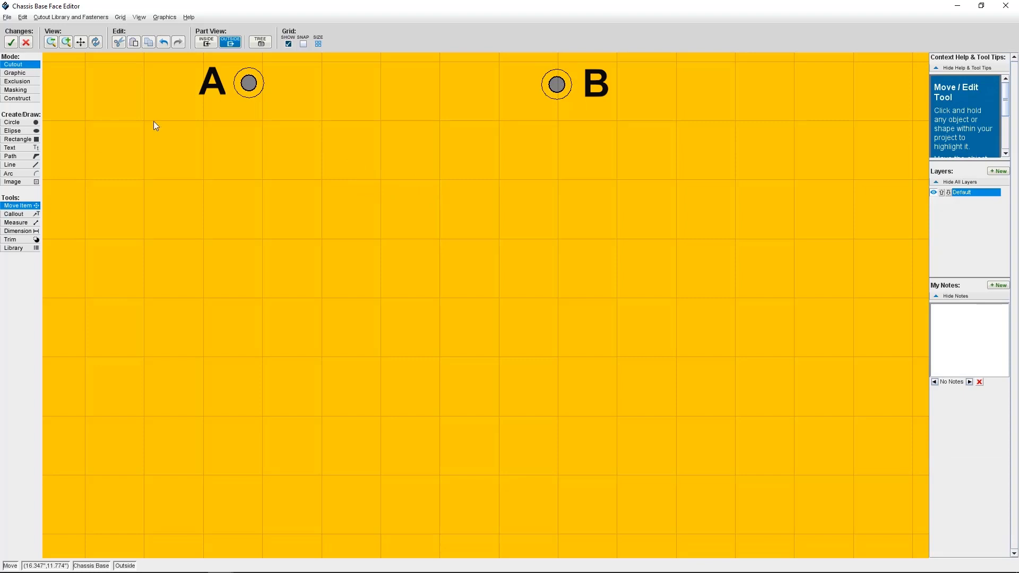
# Select cutouts A and B and align their centres vertically
pyautogui.click(249, 83)
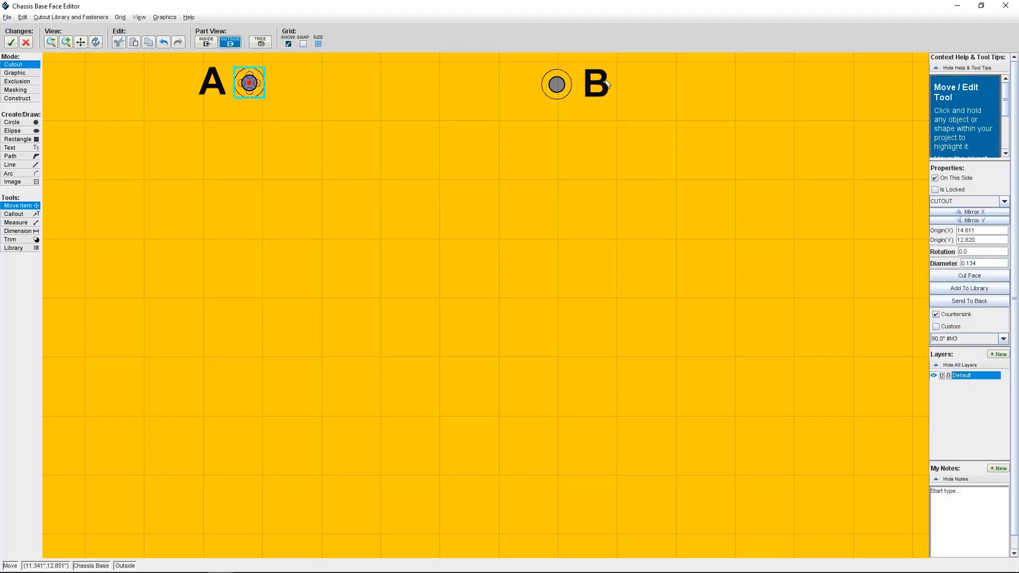
pyautogui.keyDown('shift'); pyautogui.click(557, 86); pyautogui.keyUp('shift')
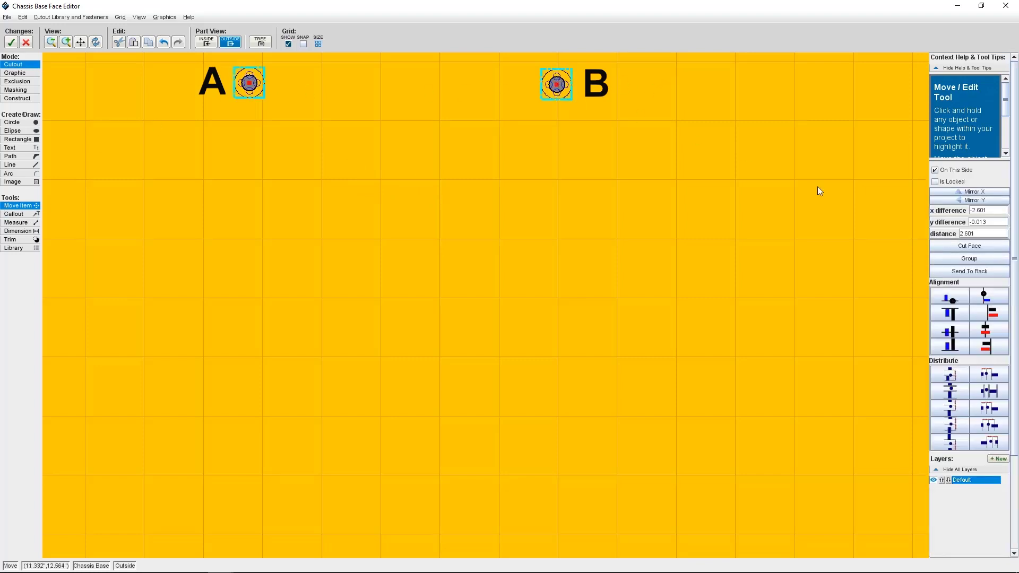
pyautogui.click(952, 333)
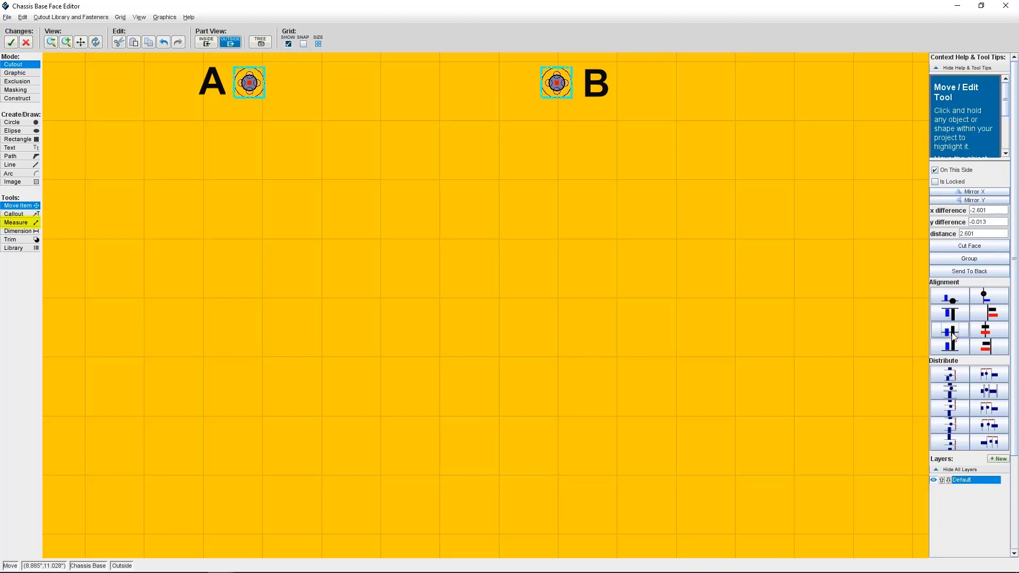
pyautogui.press('Escape')
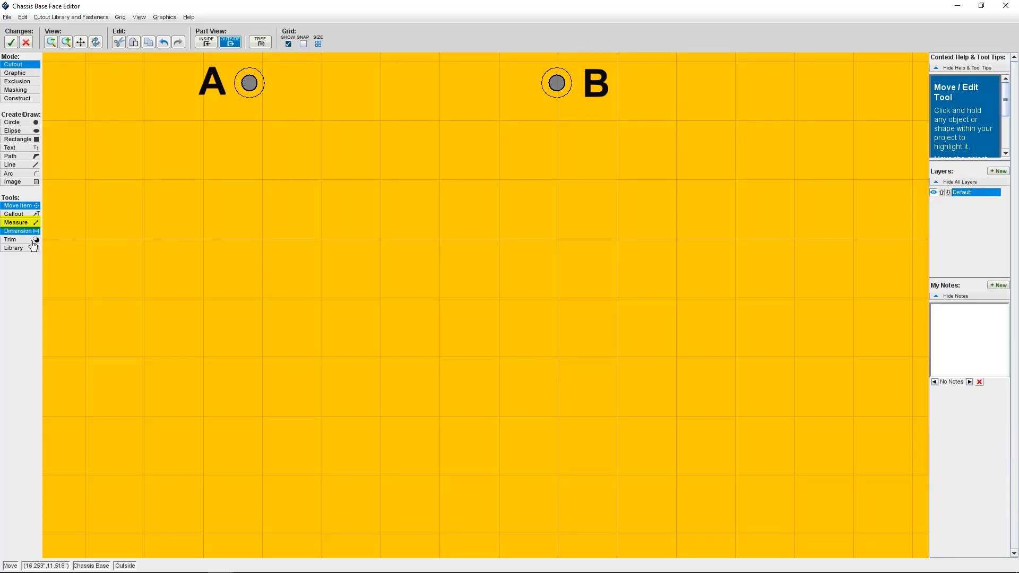
# Measure from A's centre to B's and change the distance from 2.601 to 3.016
pyautogui.click(20, 223)
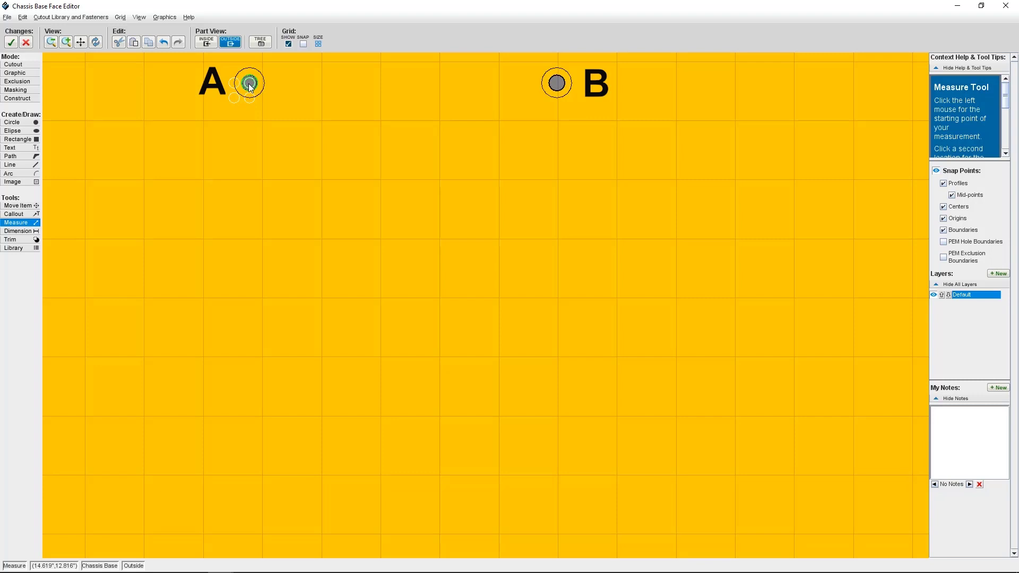
pyautogui.click(250, 86)
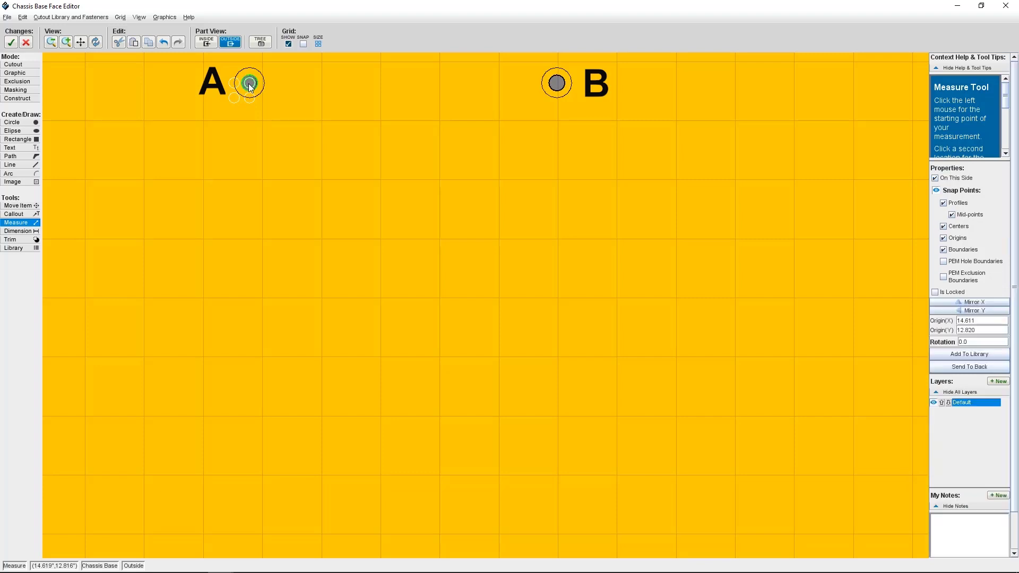
pyautogui.click(556, 86)
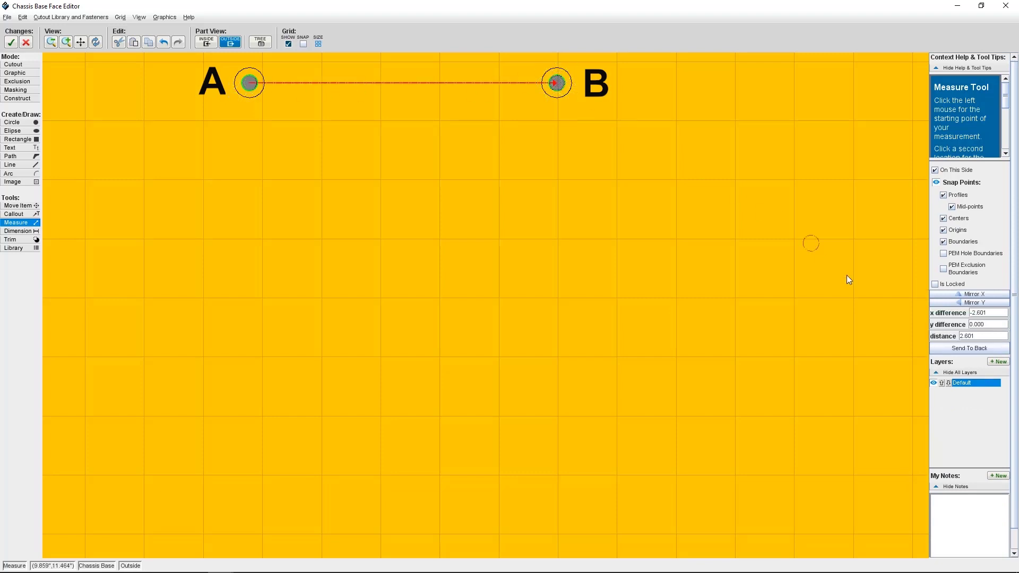
pyautogui.click(974, 336)
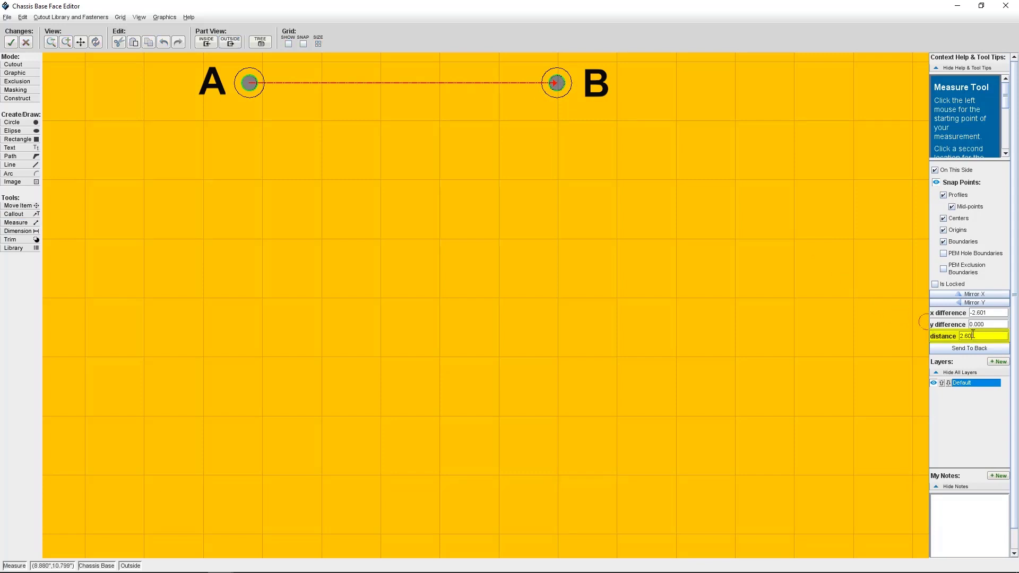
pyautogui.press('BackSpace')
pyautogui.press('BackSpace')
pyautogui.press('BackSpace')
pyautogui.press('BackSpace')
pyautogui.write('3.016')
pyautogui.press('Return')
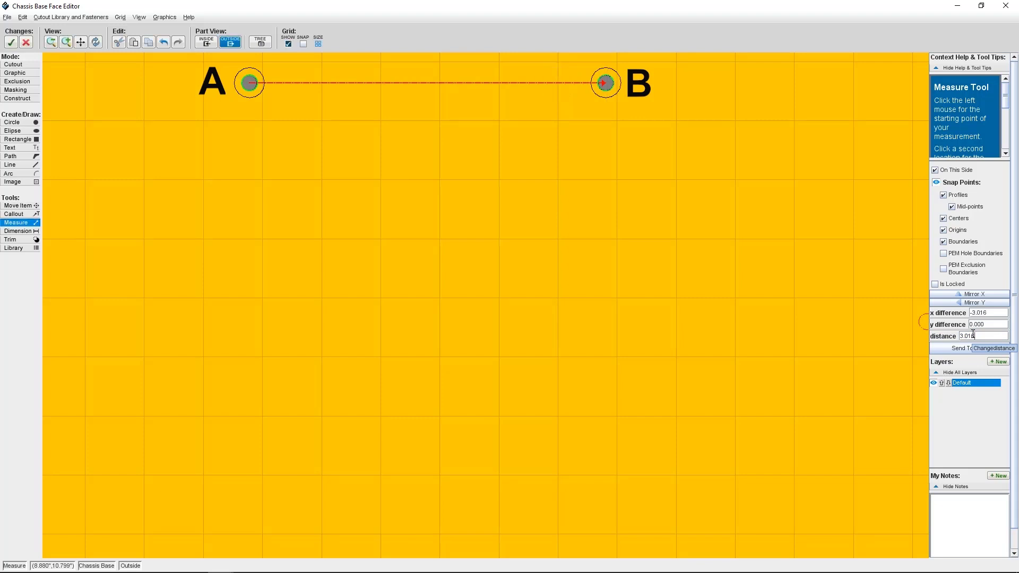
pyautogui.press('Escape')
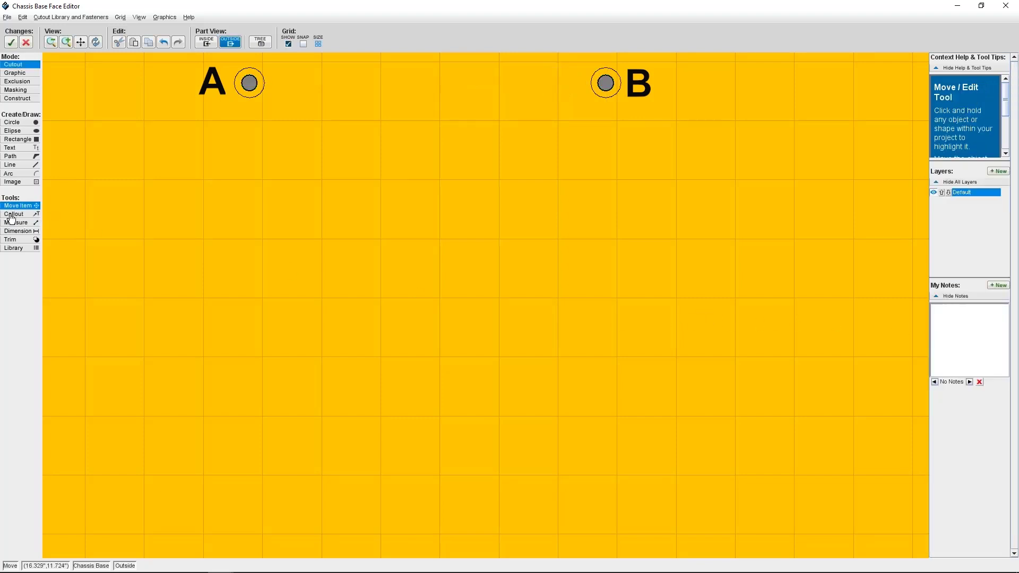
# Duplicate hole B as hole C below it and centre-align C directly beneath B
pyautogui.click(606, 83)
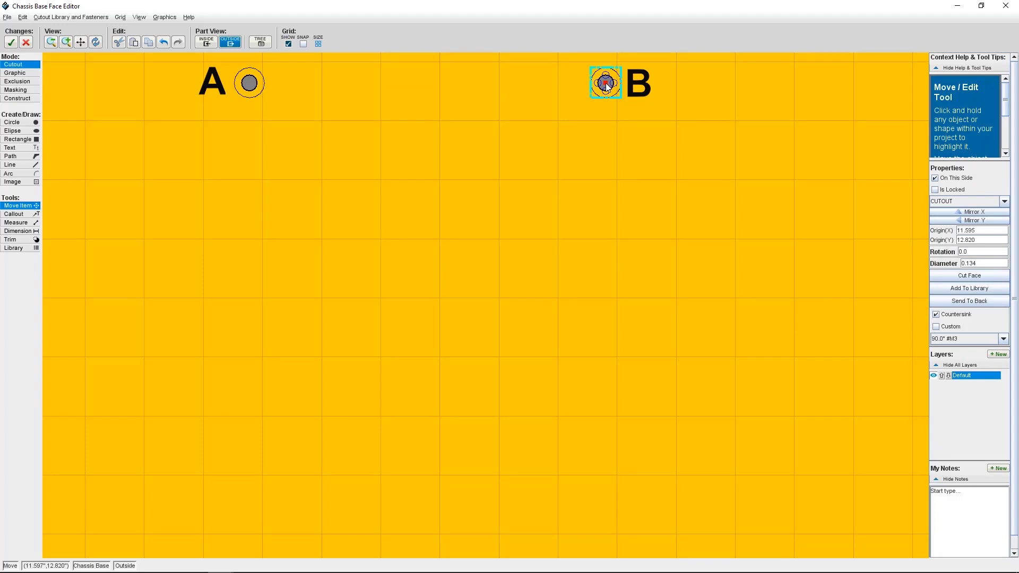
pyautogui.hotkey('ctrl', 'c')
pyautogui.hotkey('ctrl', 'v')
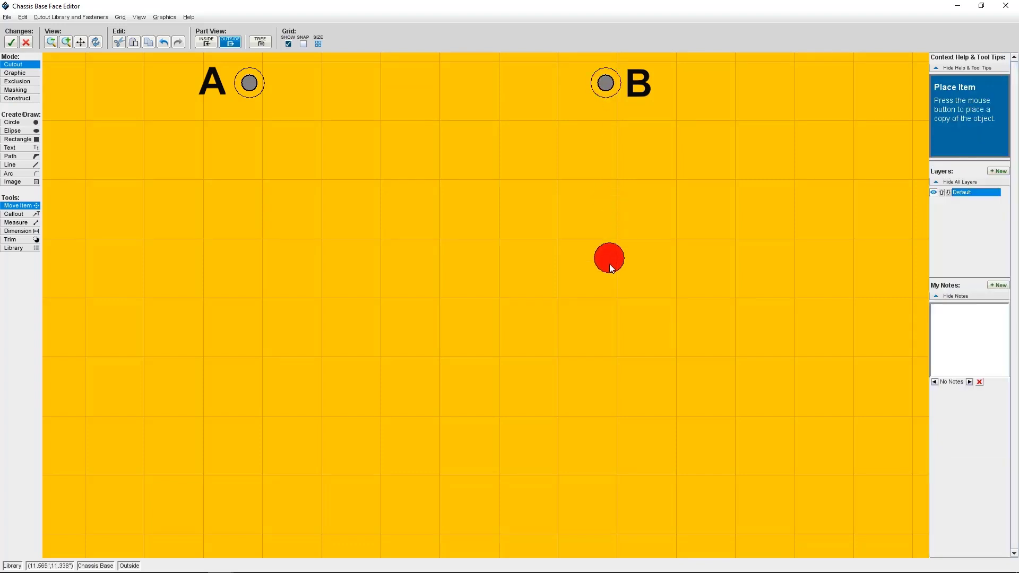
pyautogui.click(609, 308)
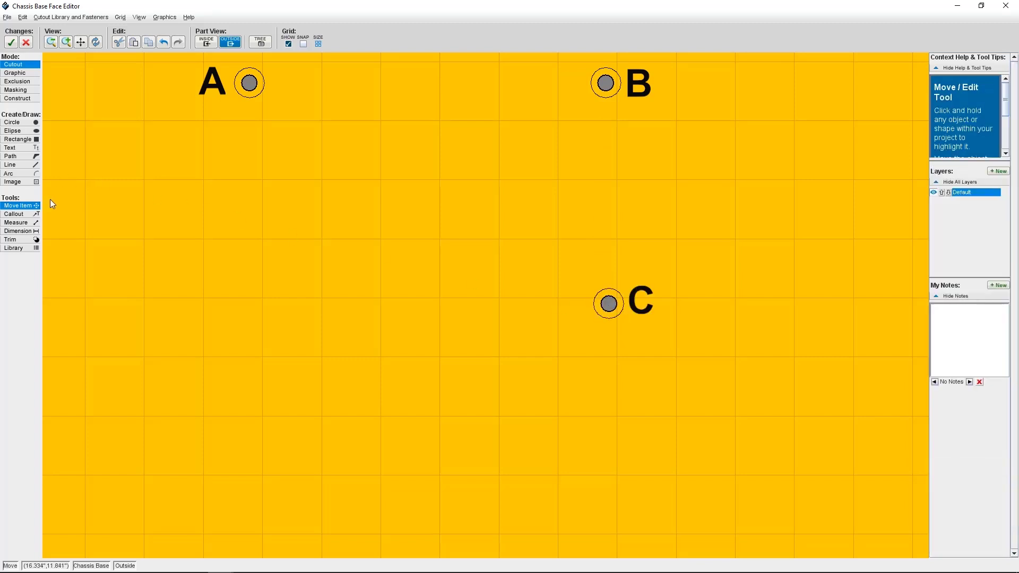
pyautogui.click(607, 88)
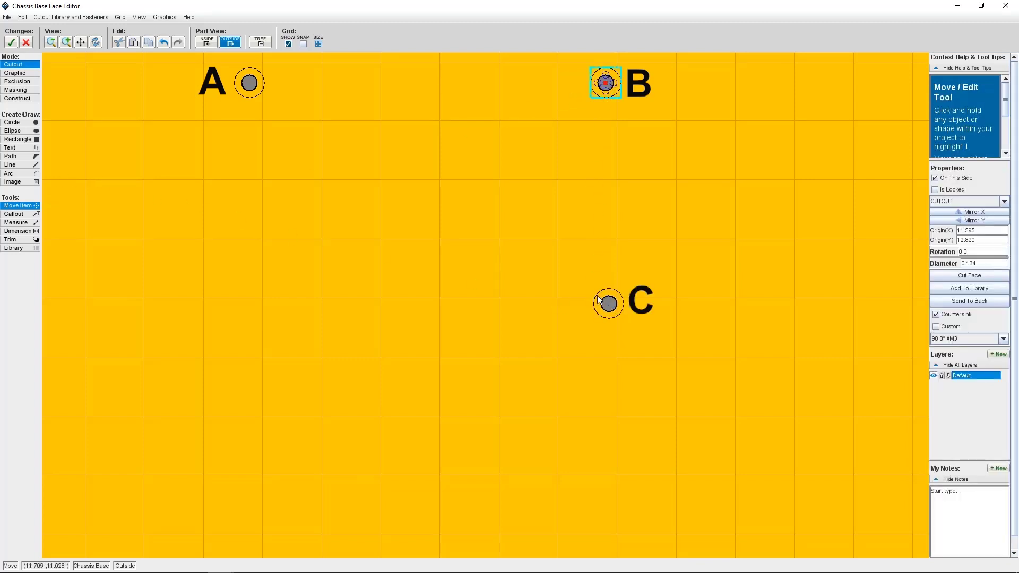
pyautogui.keyDown('shift'); pyautogui.click(609, 307); pyautogui.keyUp('shift')
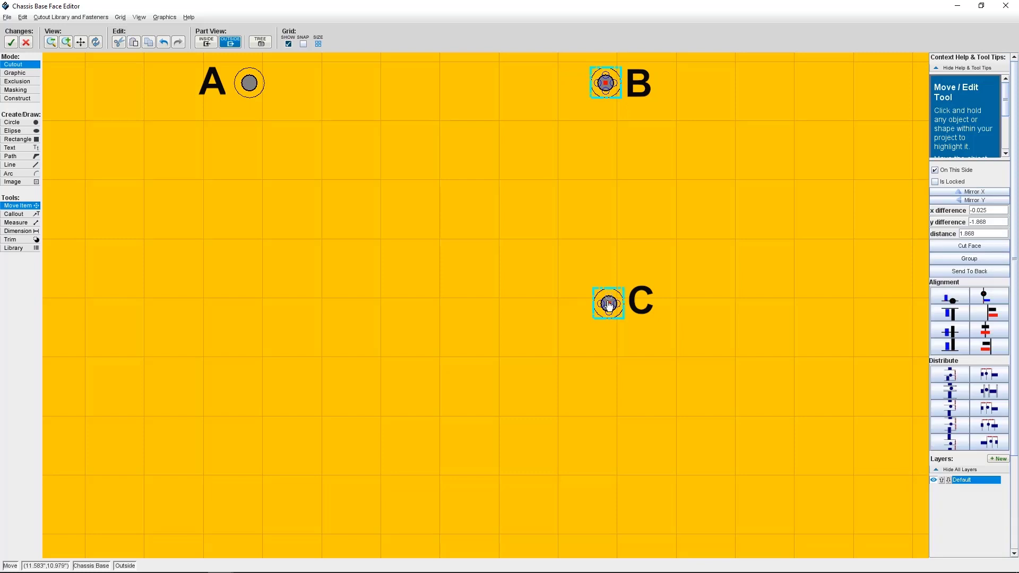
pyautogui.click(986, 334)
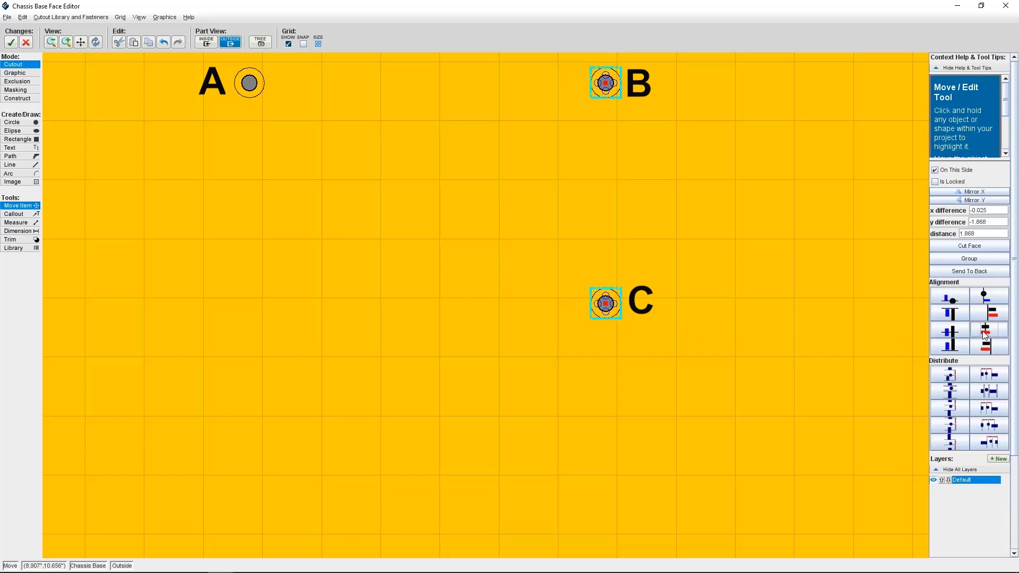
# Measure from hole B to hole C and change the distance to 2.43, moving C down
pyautogui.click(257, 382)
pyautogui.click(21, 222)
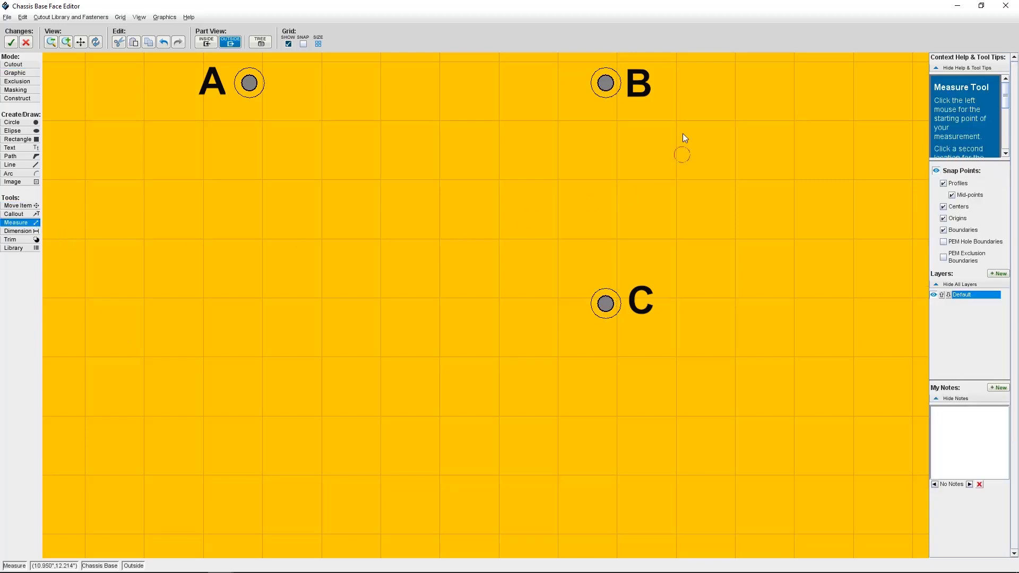
pyautogui.click(606, 83)
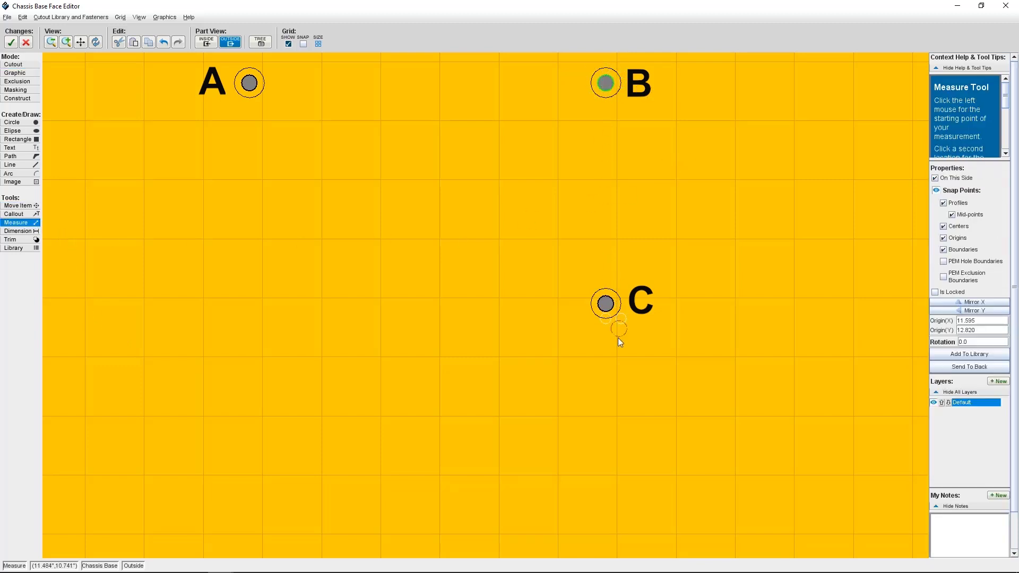
pyautogui.click(606, 304)
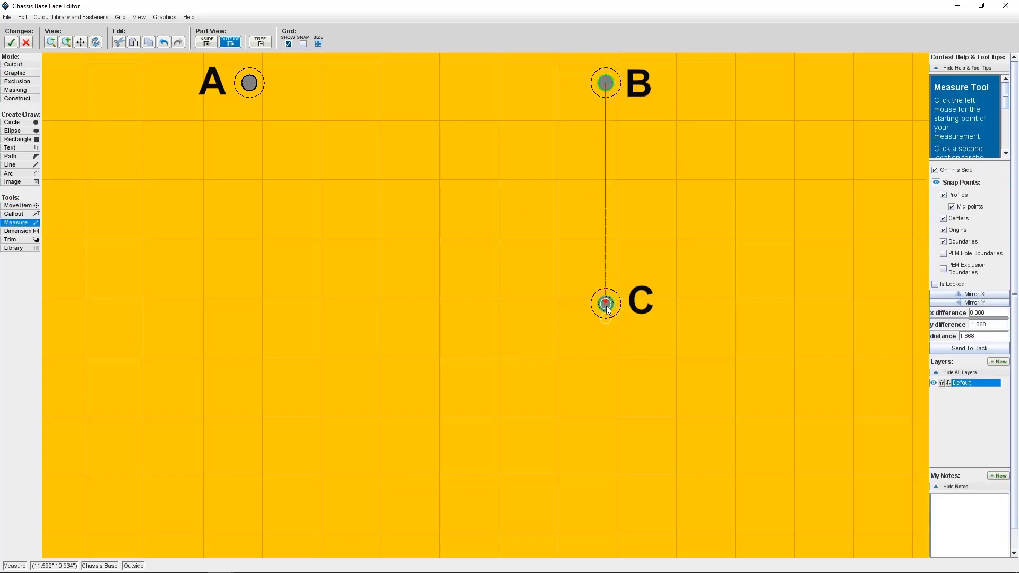
pyautogui.doubleClick(971, 334)
pyautogui.write('2.43')
pyautogui.press('Return')
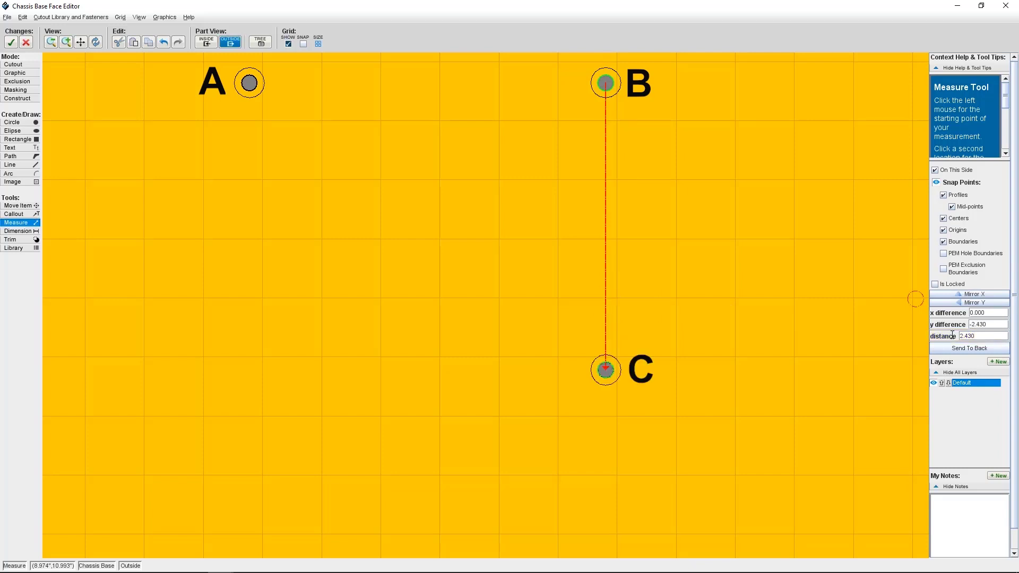
# Paste a copy of hole C as hole D at the lower left, then select both C and D
pyautogui.press('Escape')
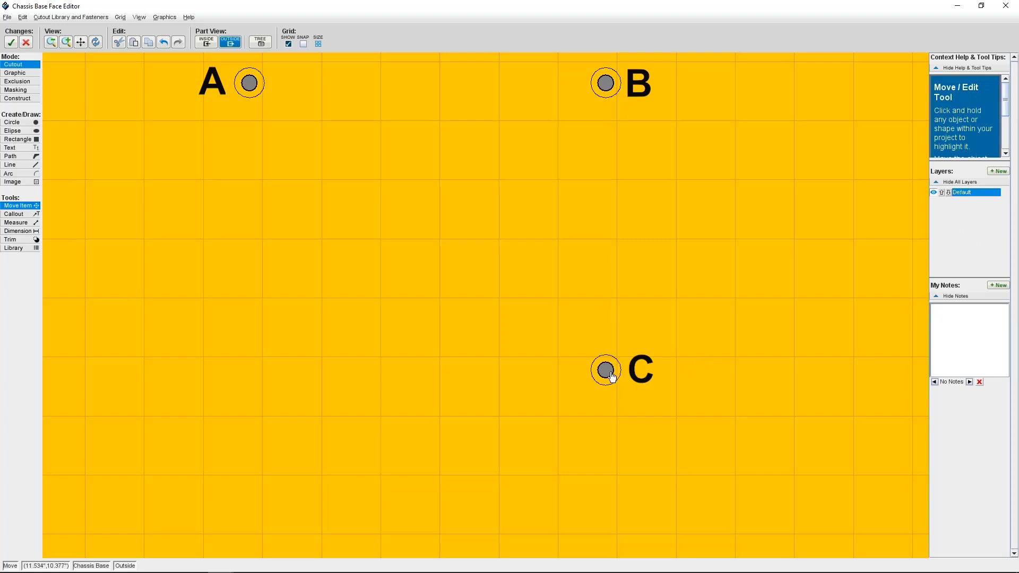
pyautogui.click(610, 373)
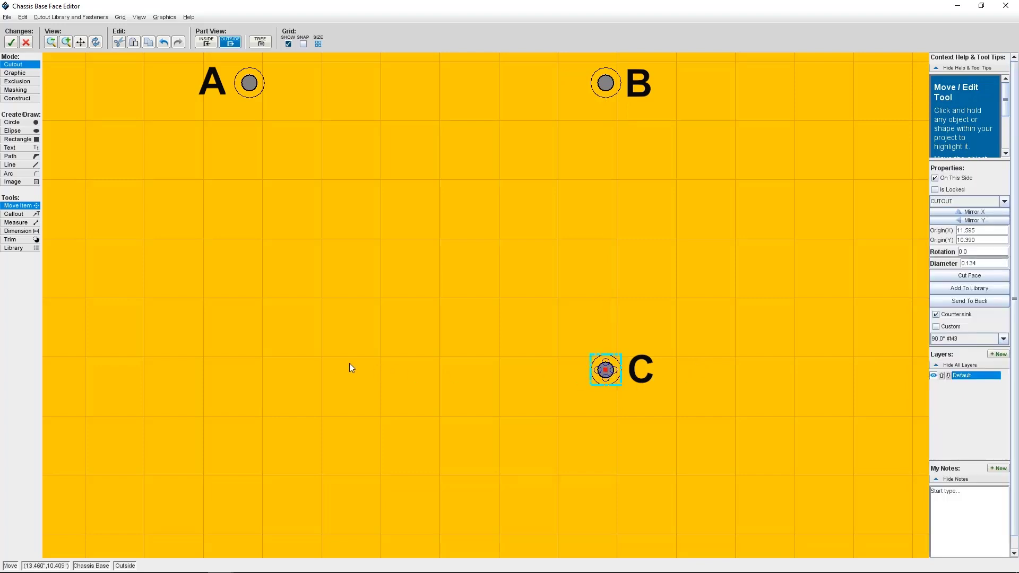
pyautogui.hotkey('ctrl', 'c')
pyautogui.hotkey('ctrl', 'v')
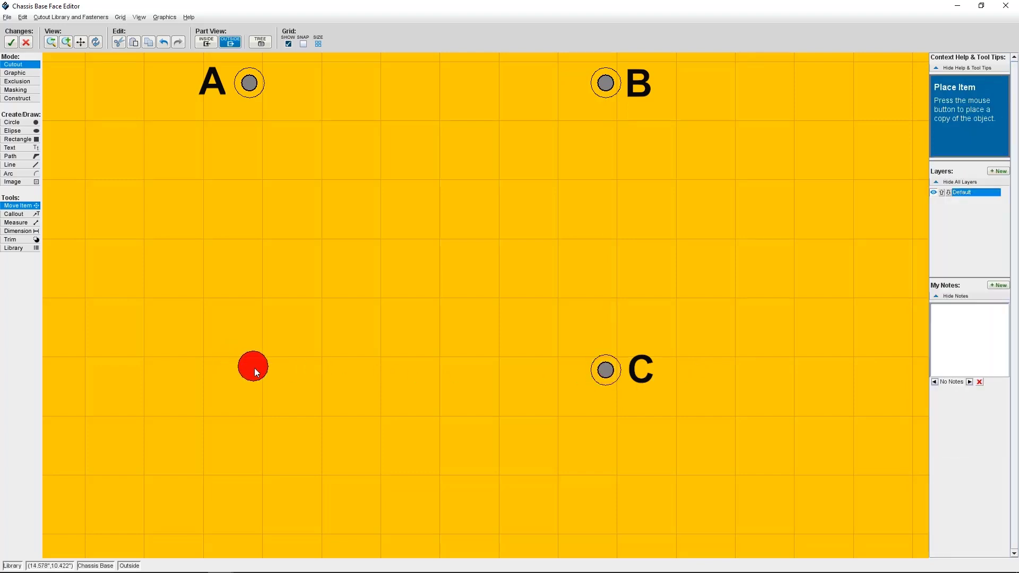
pyautogui.click(257, 364)
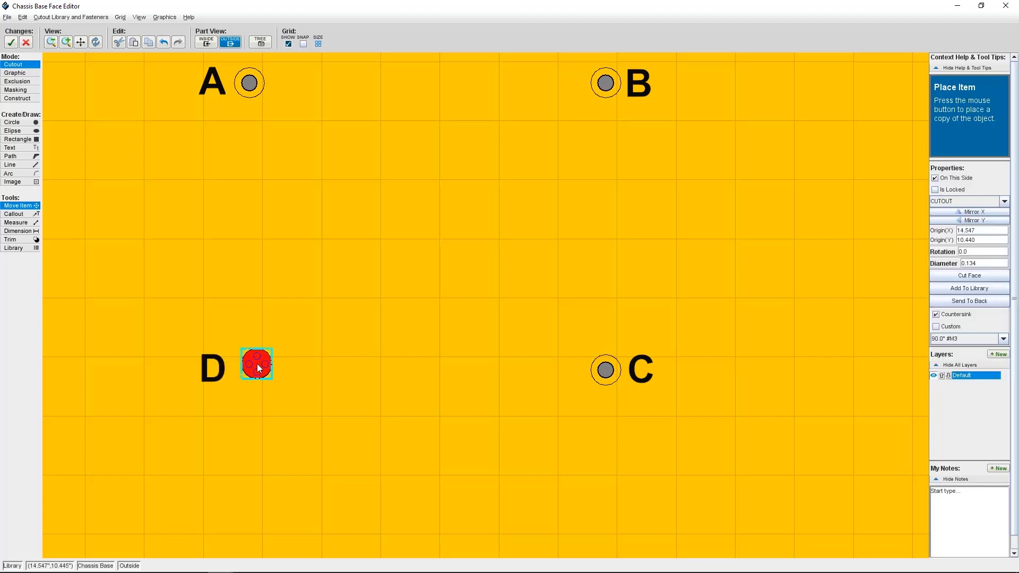
pyautogui.press('Escape')
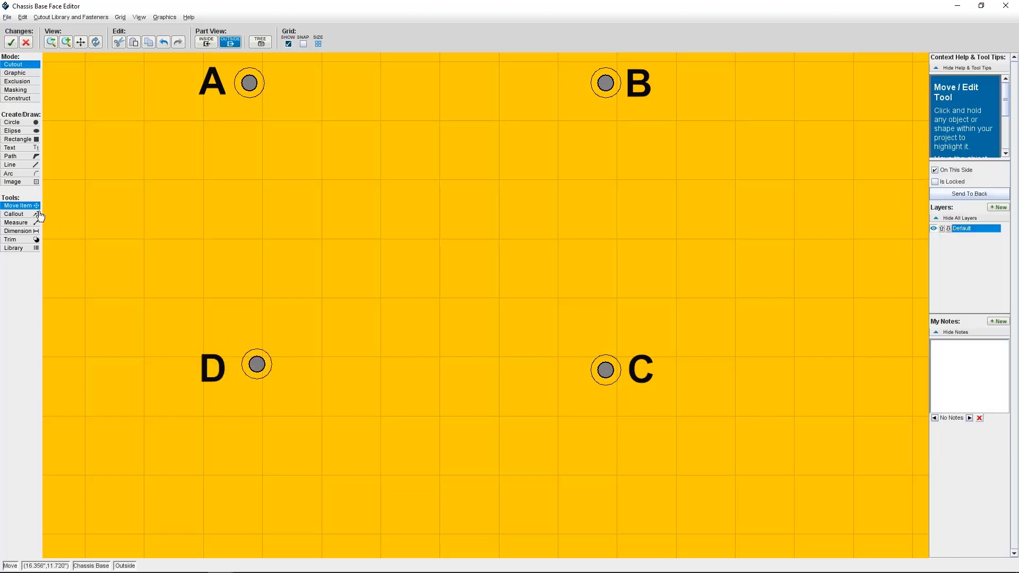
pyautogui.click(606, 372)
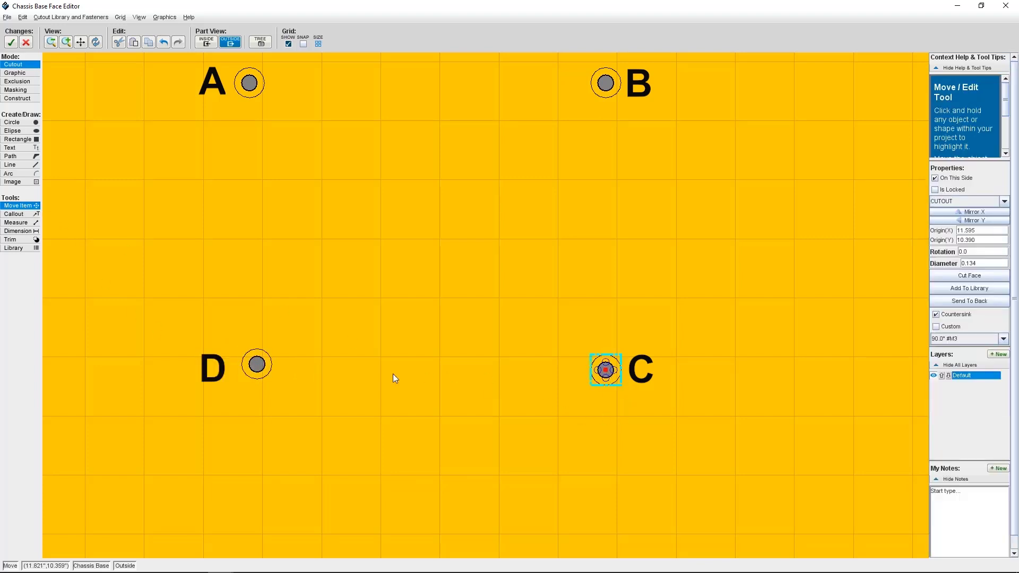
pyautogui.keyDown('shift'); pyautogui.click(258, 368); pyautogui.keyUp('shift')
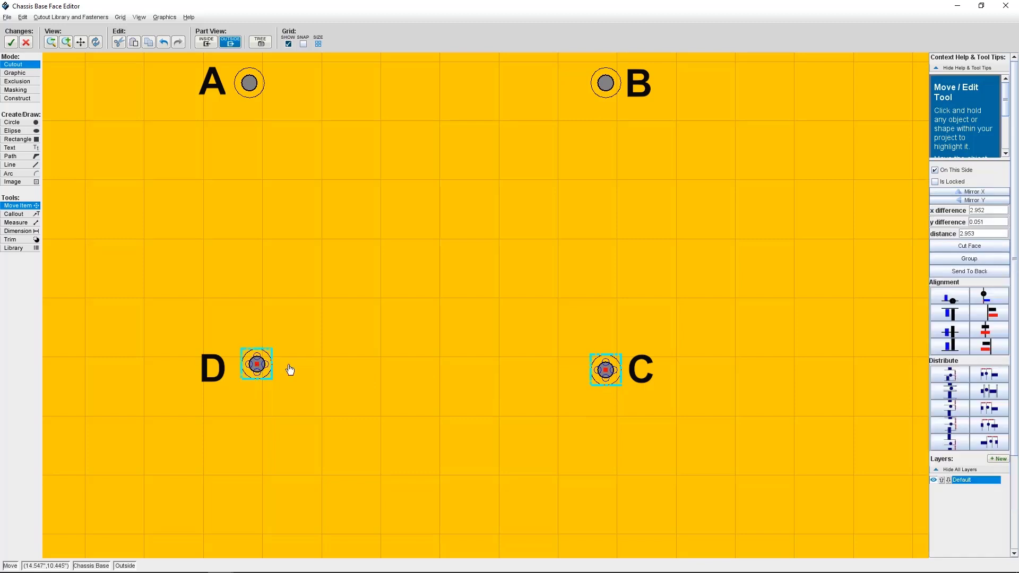
# Level hole D with hole C and set the C-to-D measured distance to 3.016
pyautogui.click(951, 331)
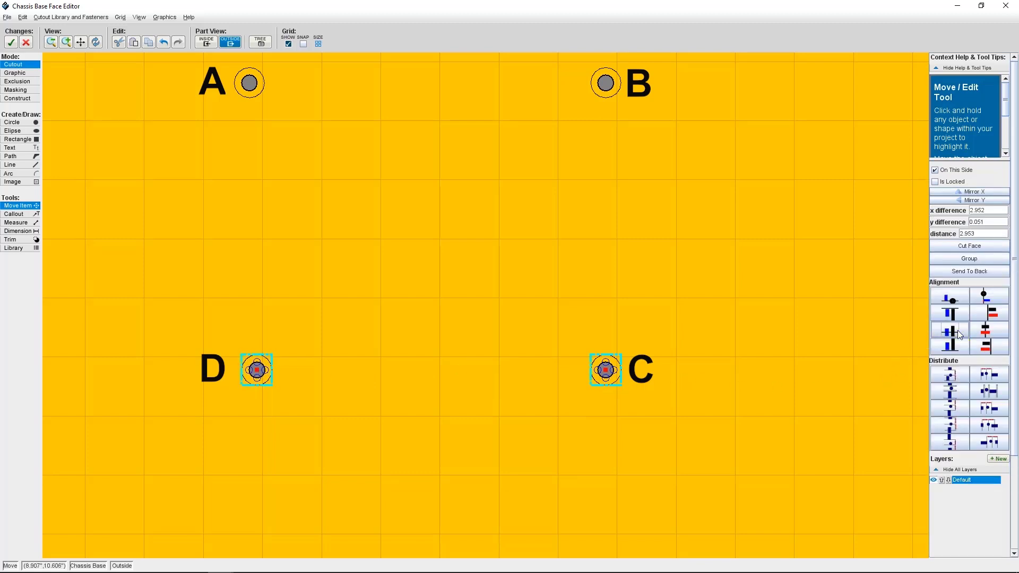
pyautogui.click(846, 359)
pyautogui.click(15, 222)
pyautogui.click(608, 374)
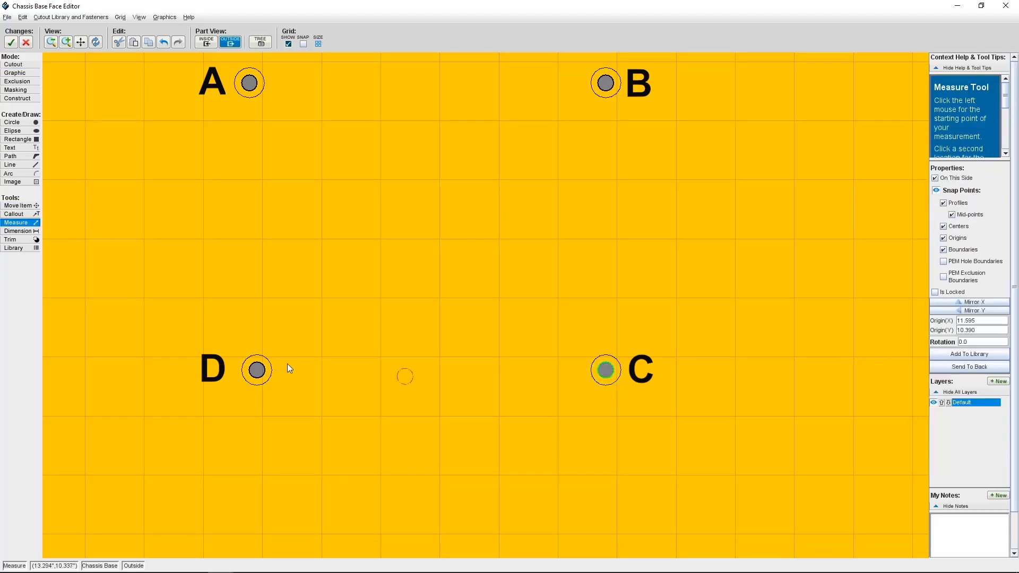
pyautogui.click(258, 371)
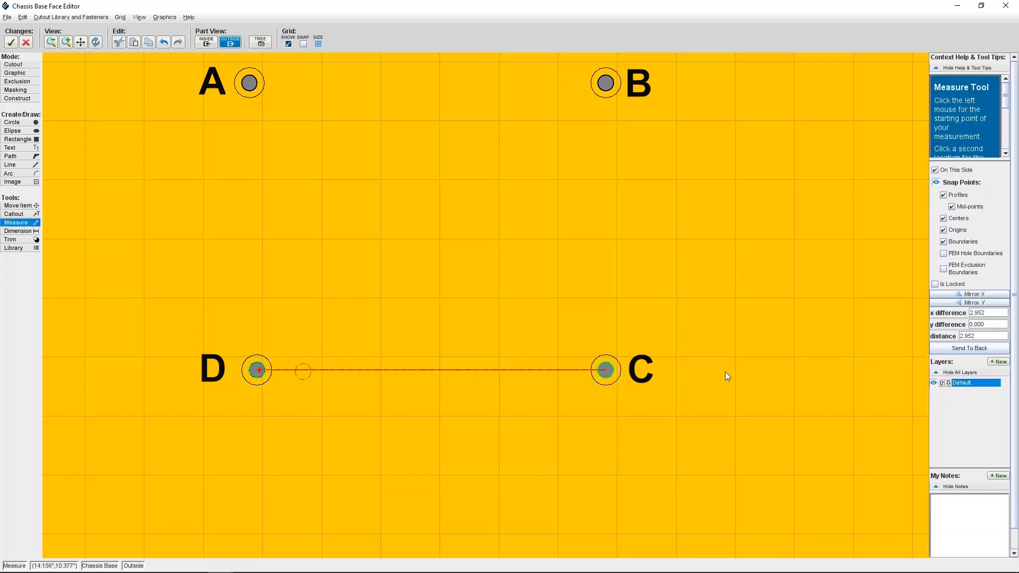
pyautogui.click(956, 337)
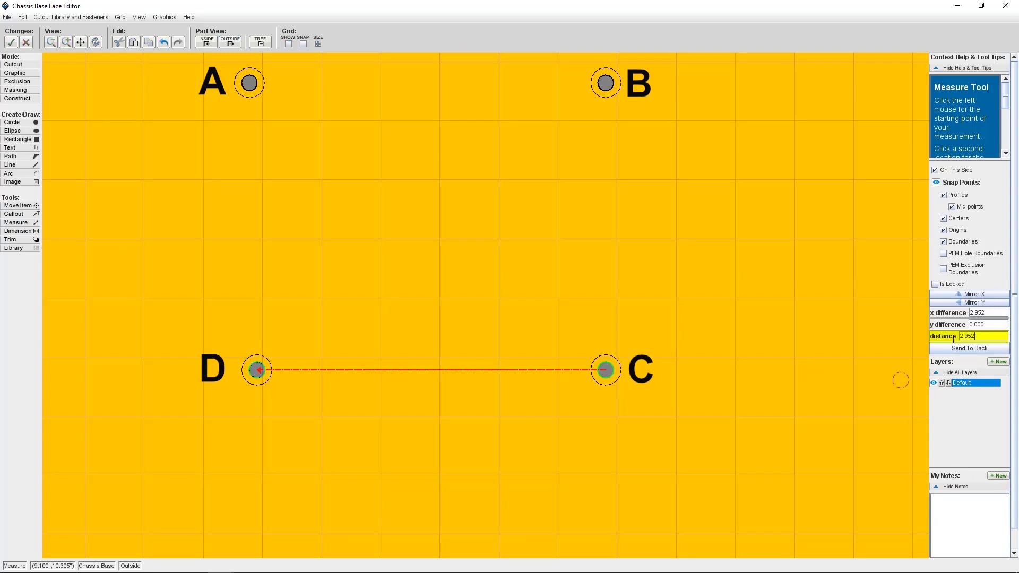
pyautogui.hotkey('ctrl', 'a')
pyautogui.write('3.016')
pyautogui.press('Return')
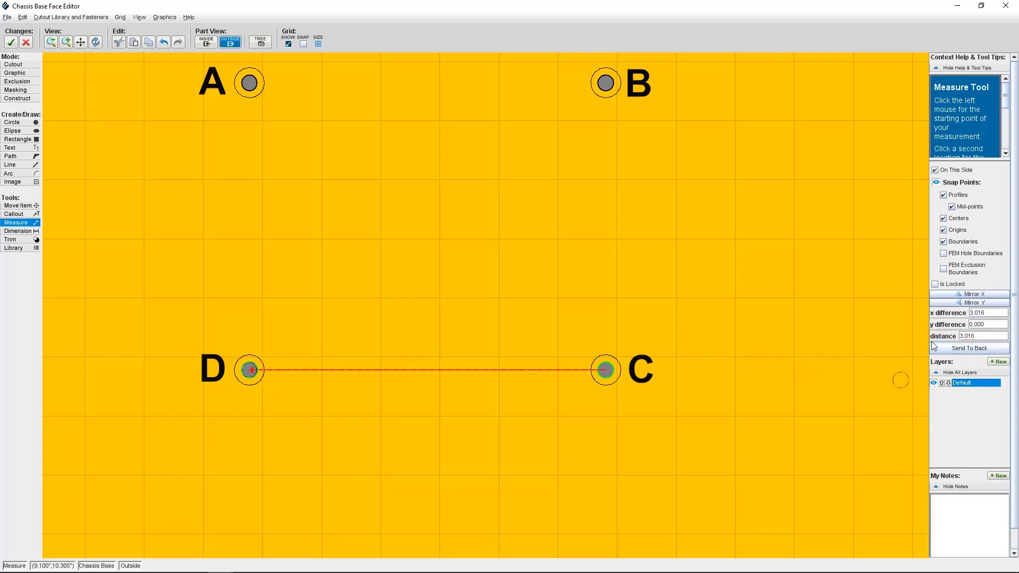
pyautogui.press('Escape')
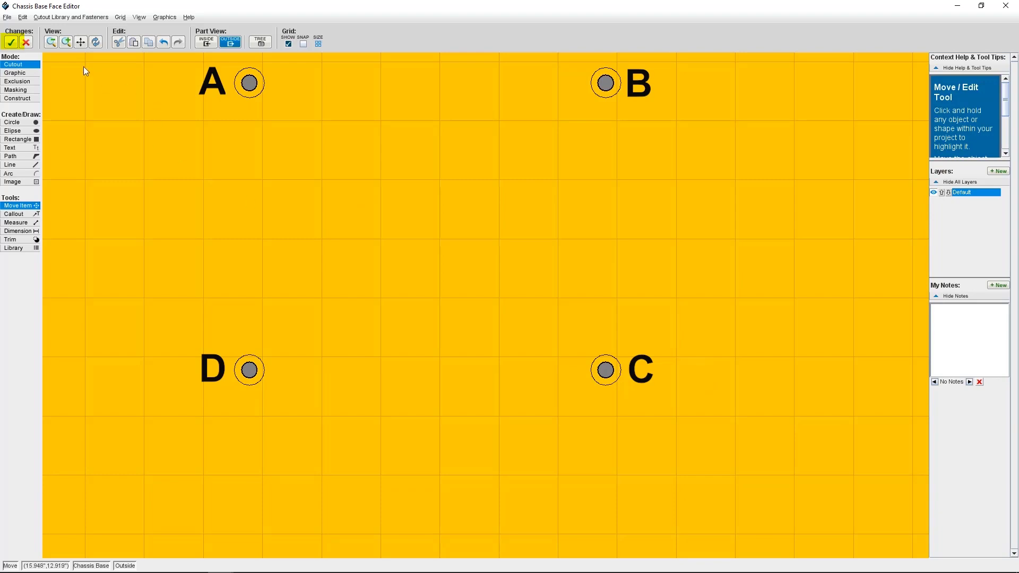
# Accept the base face edits, then rotate and zoom the 3D model to view the four holes
pyautogui.click(10, 42)
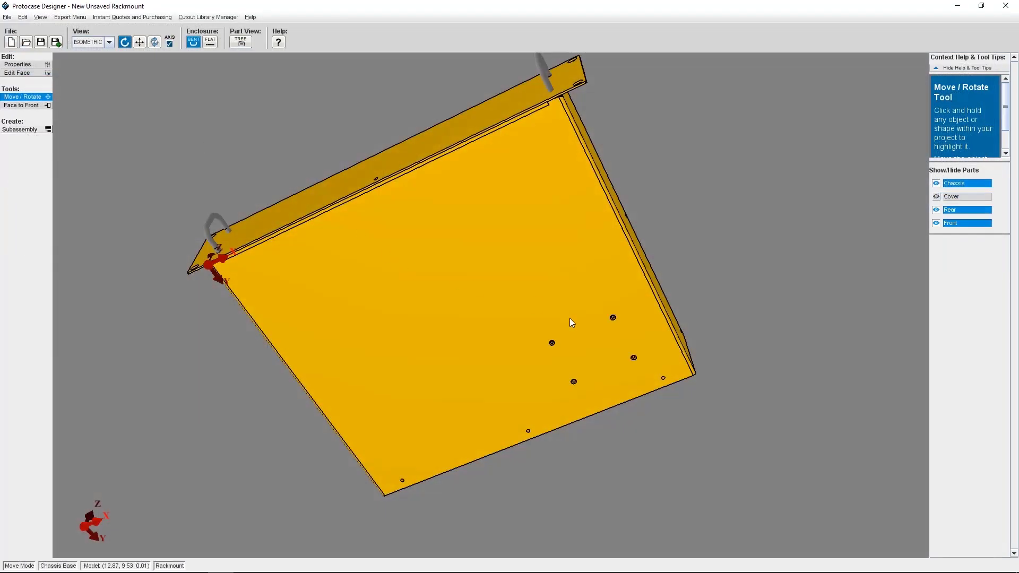
pyautogui.moveTo(569, 321); pyautogui.dragTo(612, 360)
pyautogui.scroll(4, 612, 360)
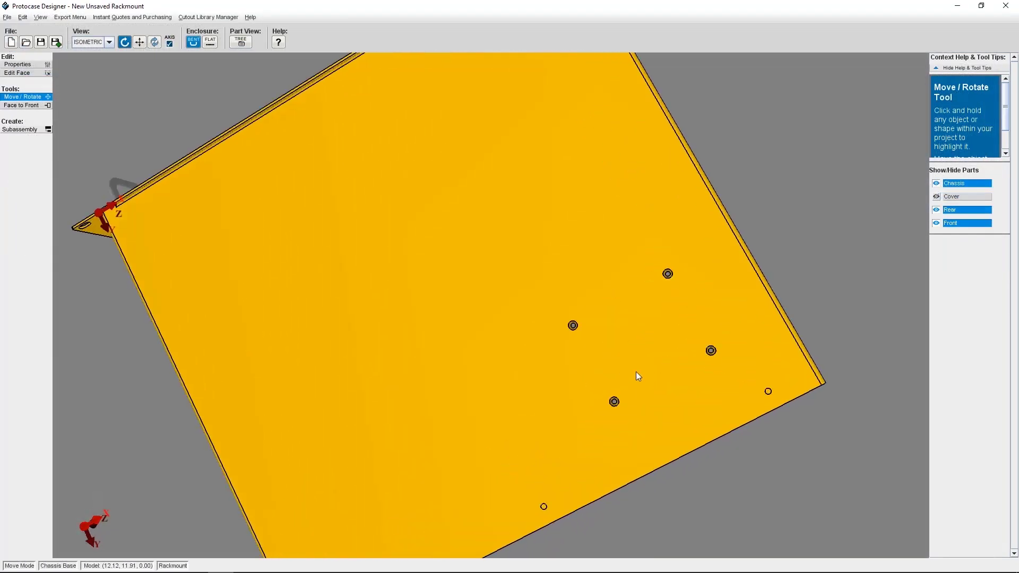
pyautogui.scroll(-2, 758, 382)
pyautogui.scroll(-2, 757, 378)
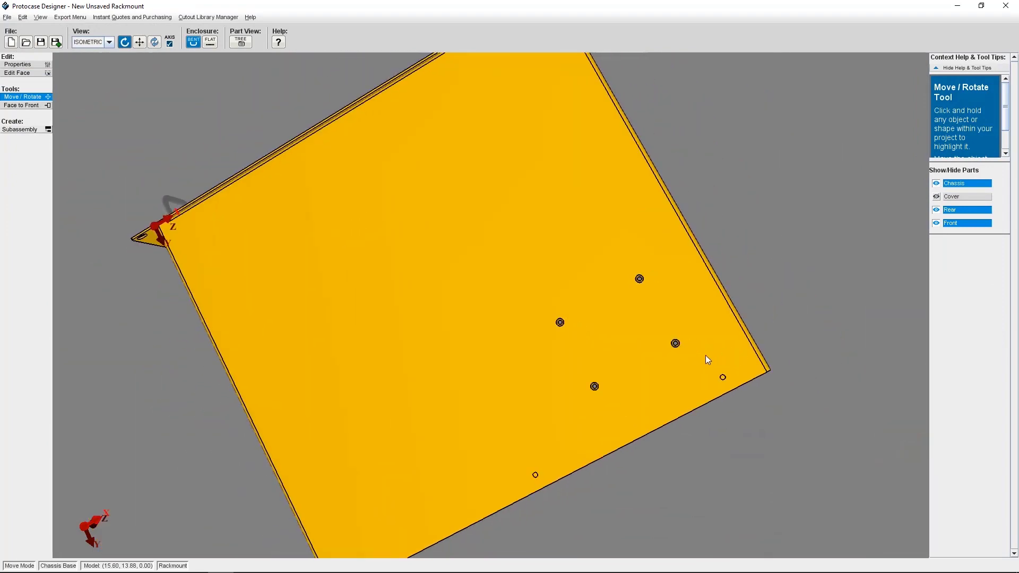
pyautogui.moveTo(685, 350); pyautogui.dragTo(565, 371)
pyautogui.scroll(6, 565, 375)
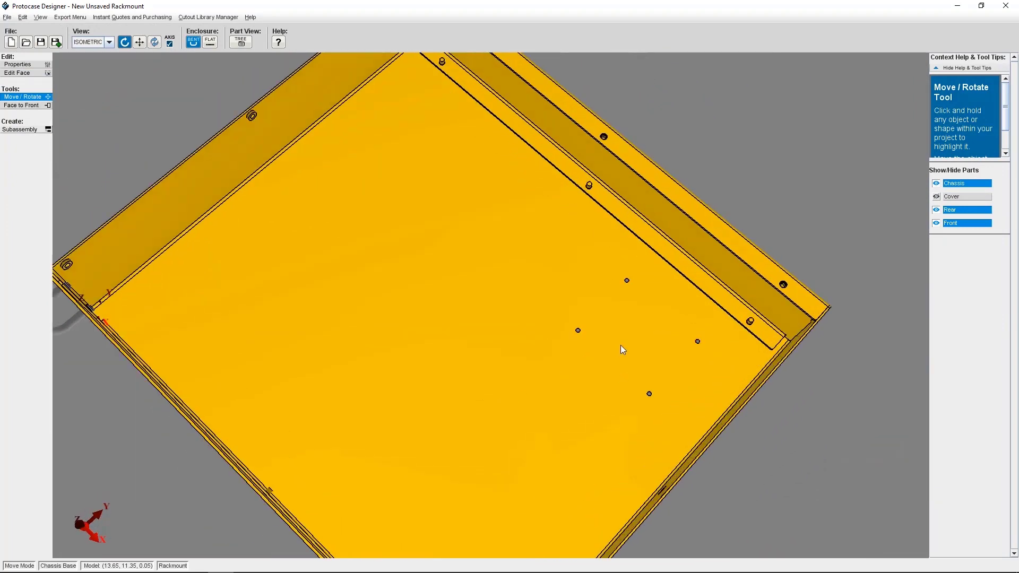
pyautogui.scroll(-3, 638, 356)
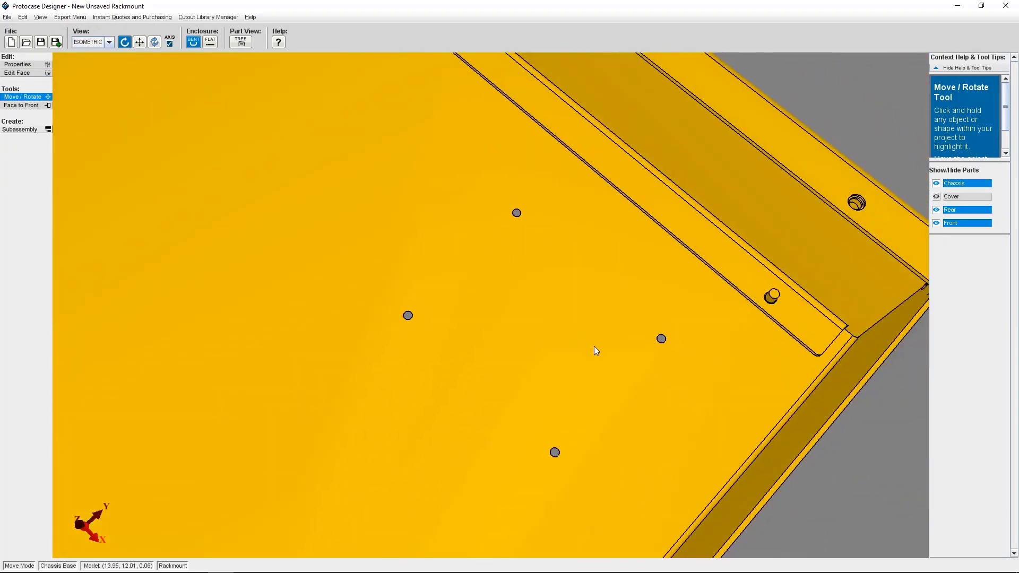
pyautogui.scroll(5, 559, 343)
pyautogui.scroll(-5, 558, 341)
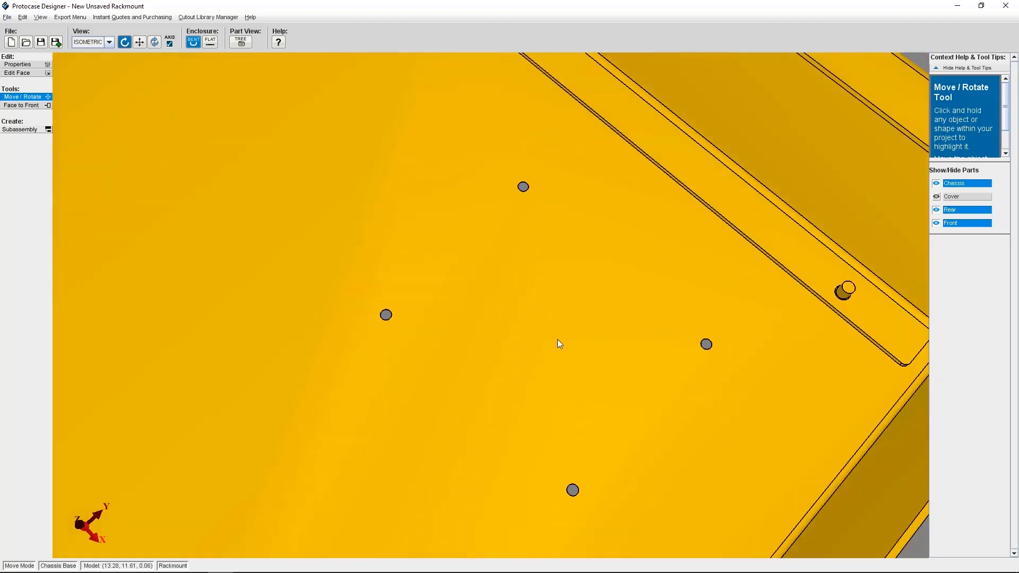
pyautogui.scroll(-3, 558, 341)
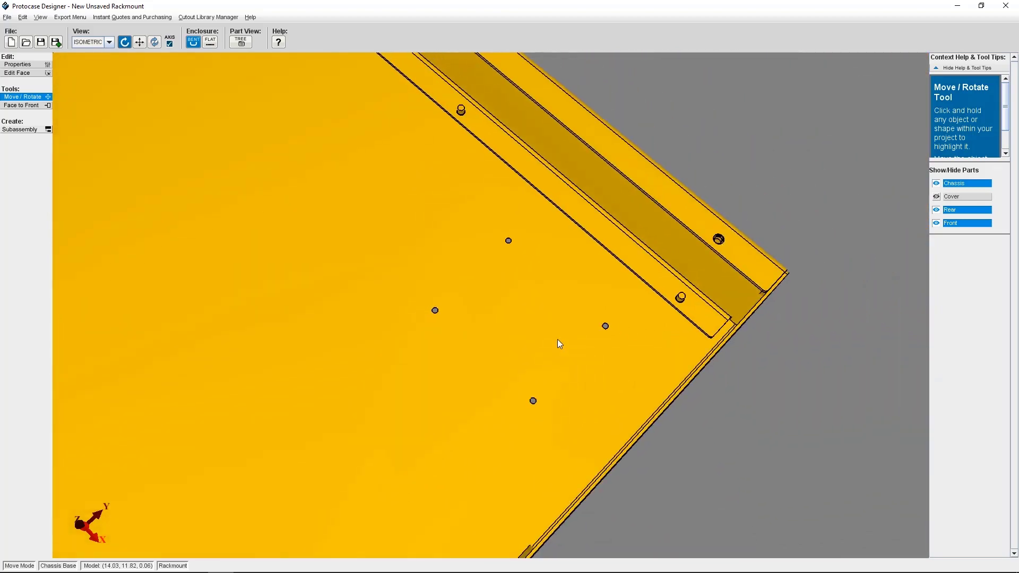
pyautogui.scroll(-2, 558, 341)
pyautogui.scroll(-4, 557, 339)
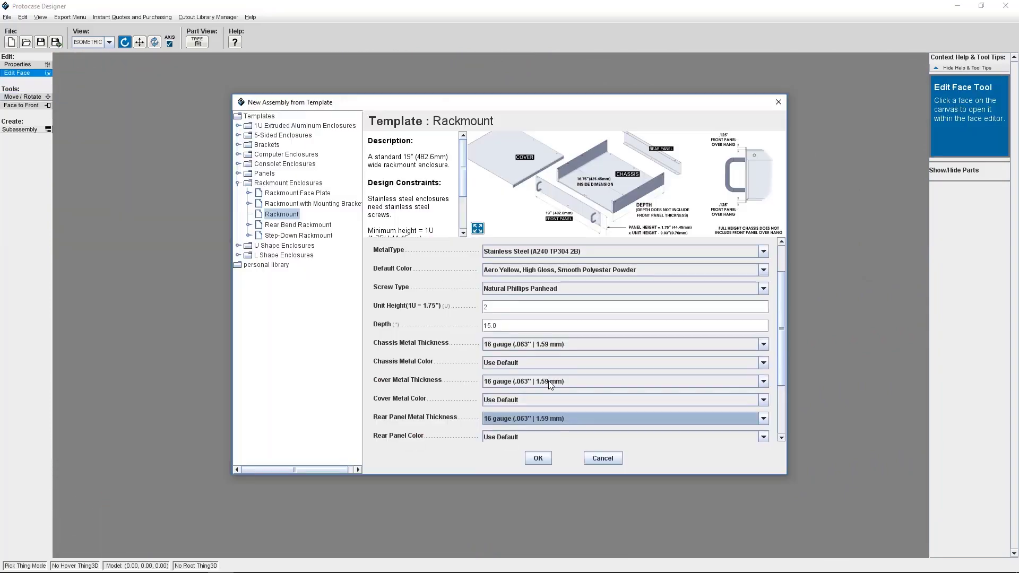
pyautogui.scroll(1, 541, 329)
# Set the screw type to Stainless Phillips Flathead and create the rackmount enclosure
pyautogui.click(535, 301)
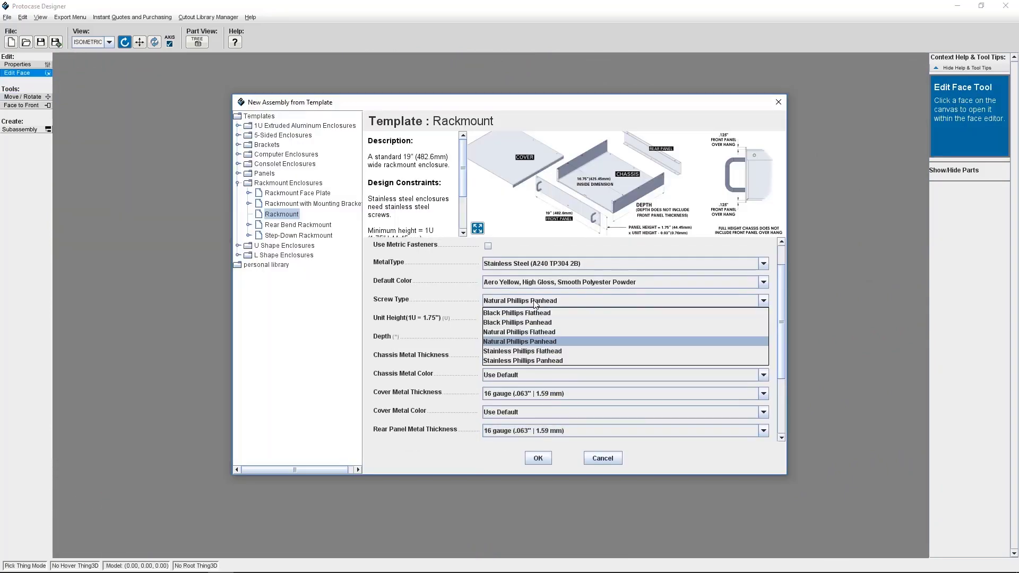
pyautogui.click(527, 352)
pyautogui.press('Return')
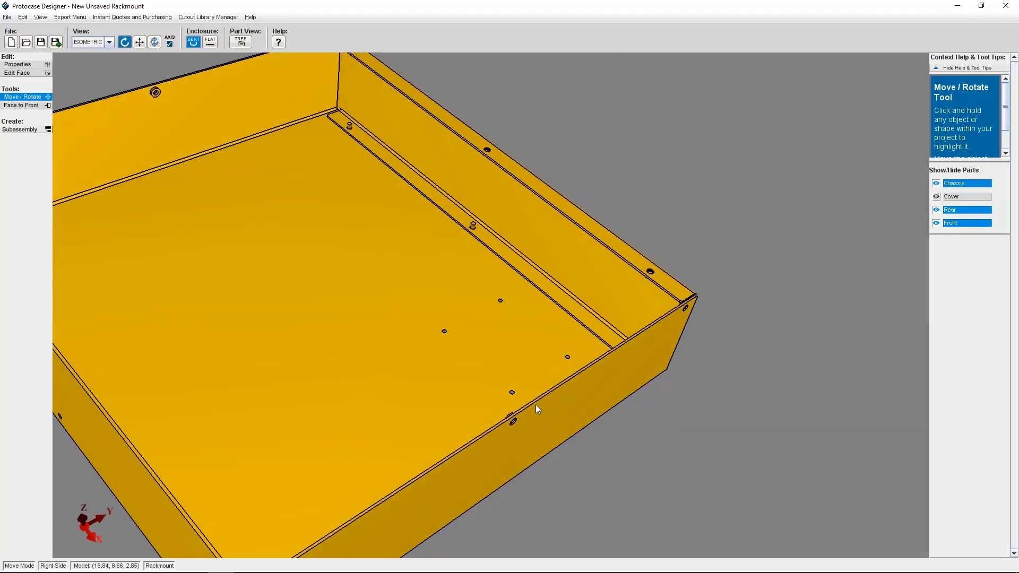
# Zoom in on the 3D rackmount model to see the four holes in the chassis base
pyautogui.scroll(8, 534, 387)
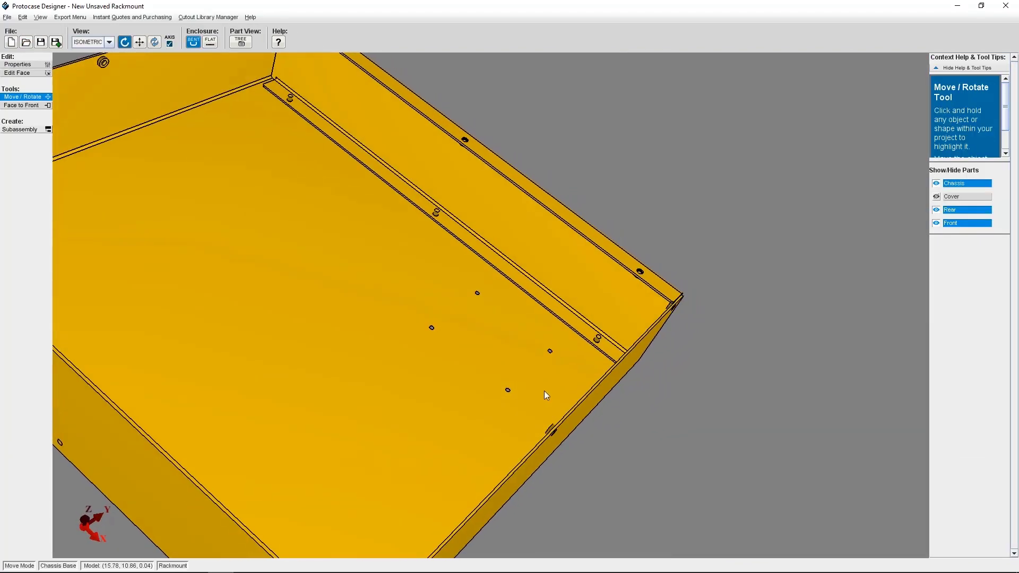